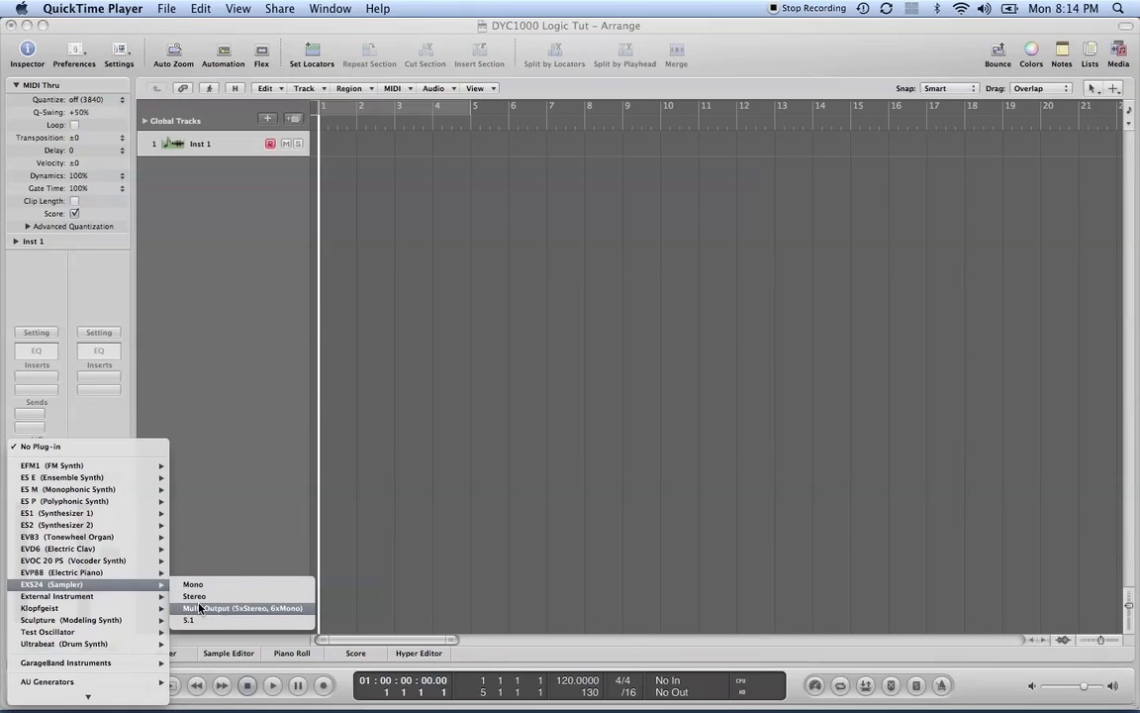
Step: Load the EXS24 sampler as Multi Output on Inst 1 and add an auxiliary output channel for it in the mixer
left_click(201, 608)
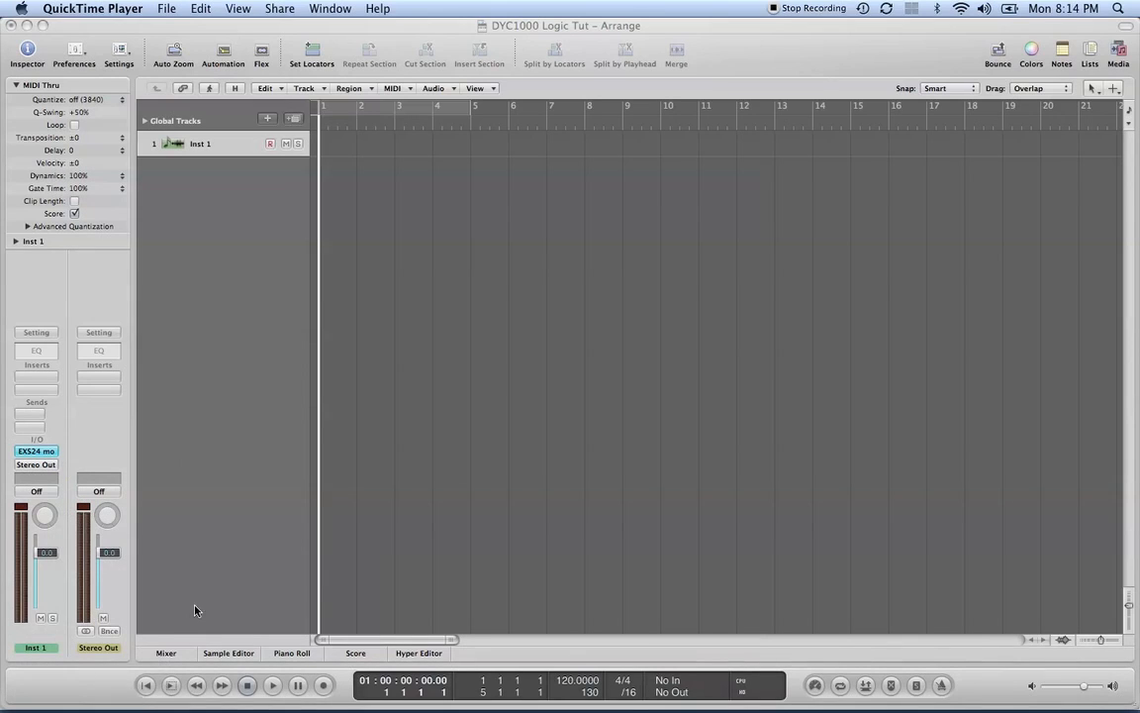
left_click(158, 655)
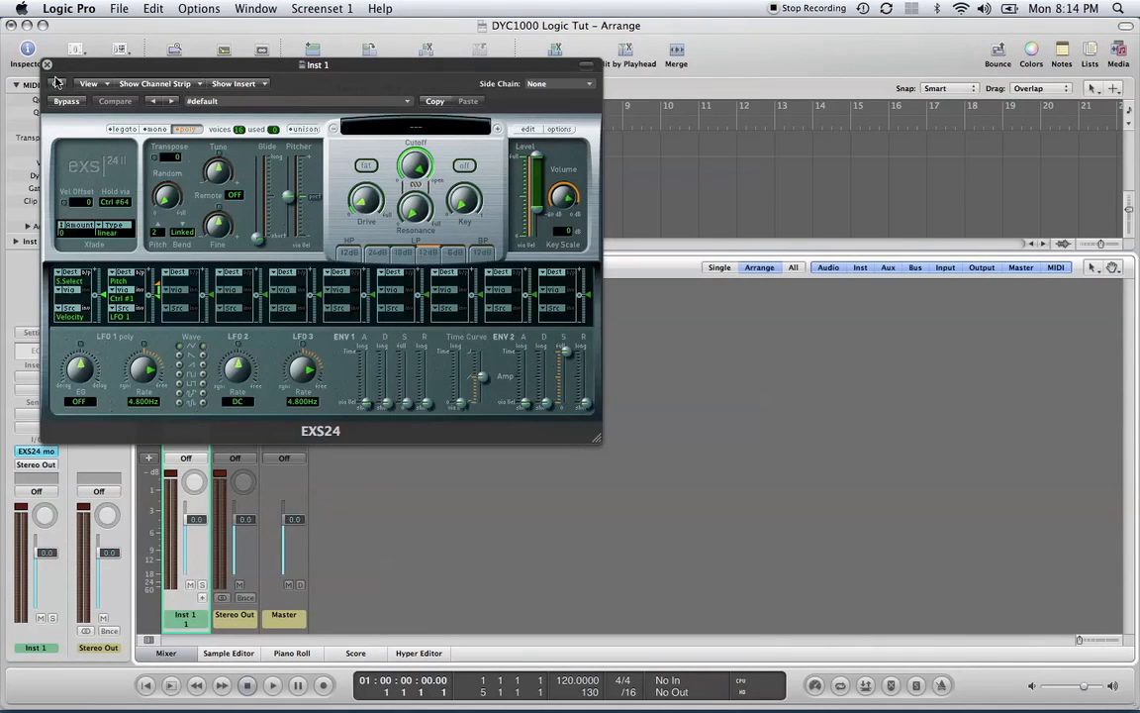
left_click(47, 64)
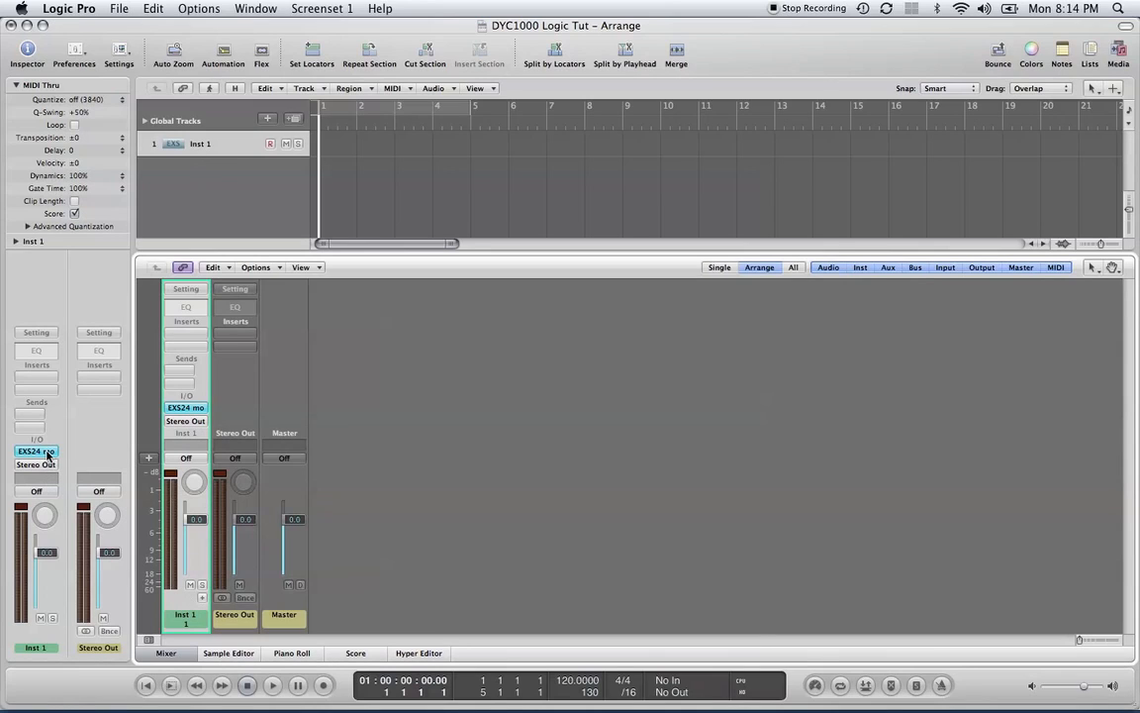
left_click(202, 599)
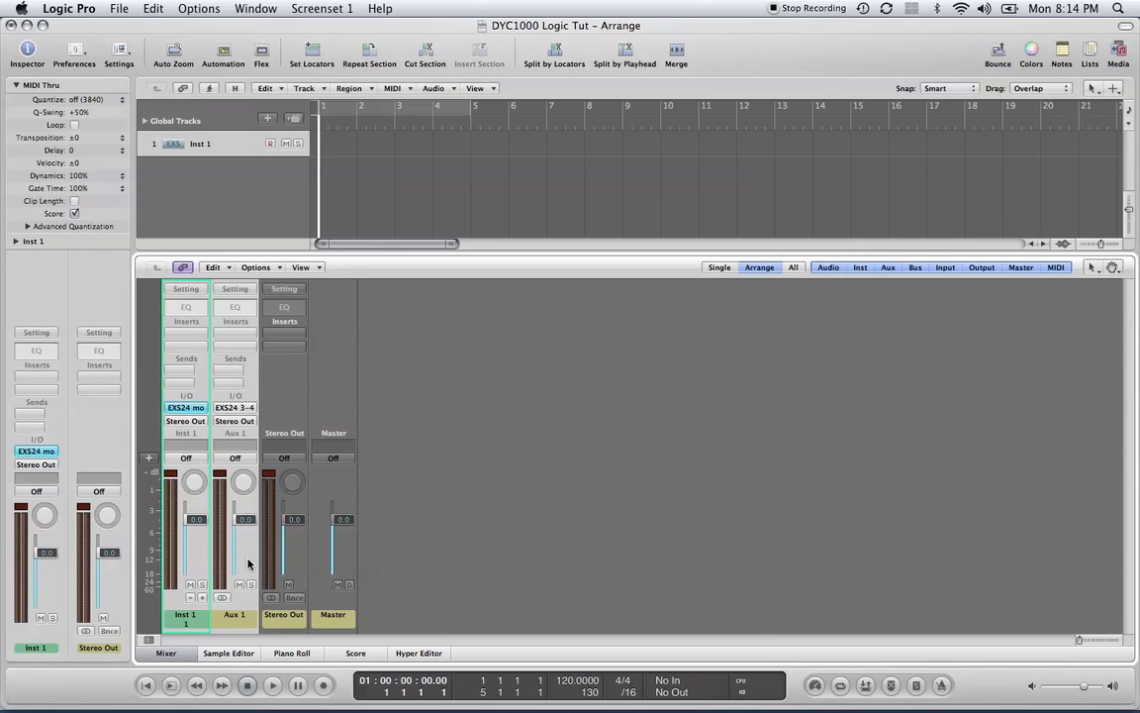
Step: Examine the Inst 1 and Aux 1 channel strips and the effects available for the Aux 1 inserts
left_click(250, 401)
left_click(226, 381)
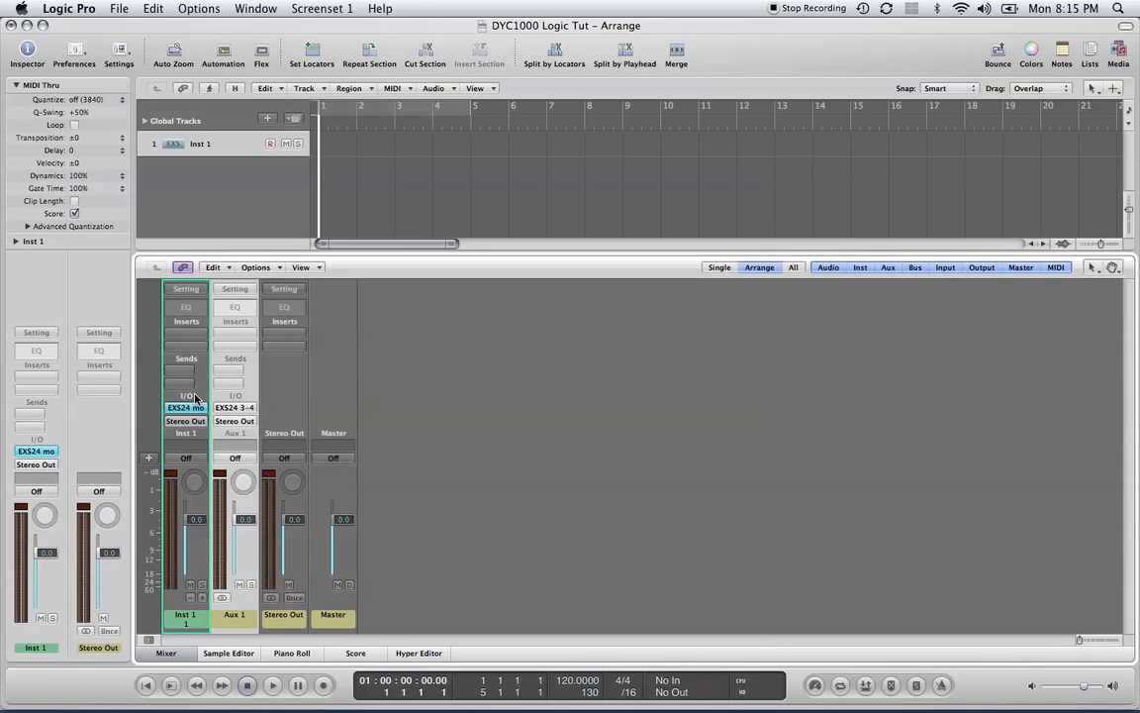
left_click(195, 396)
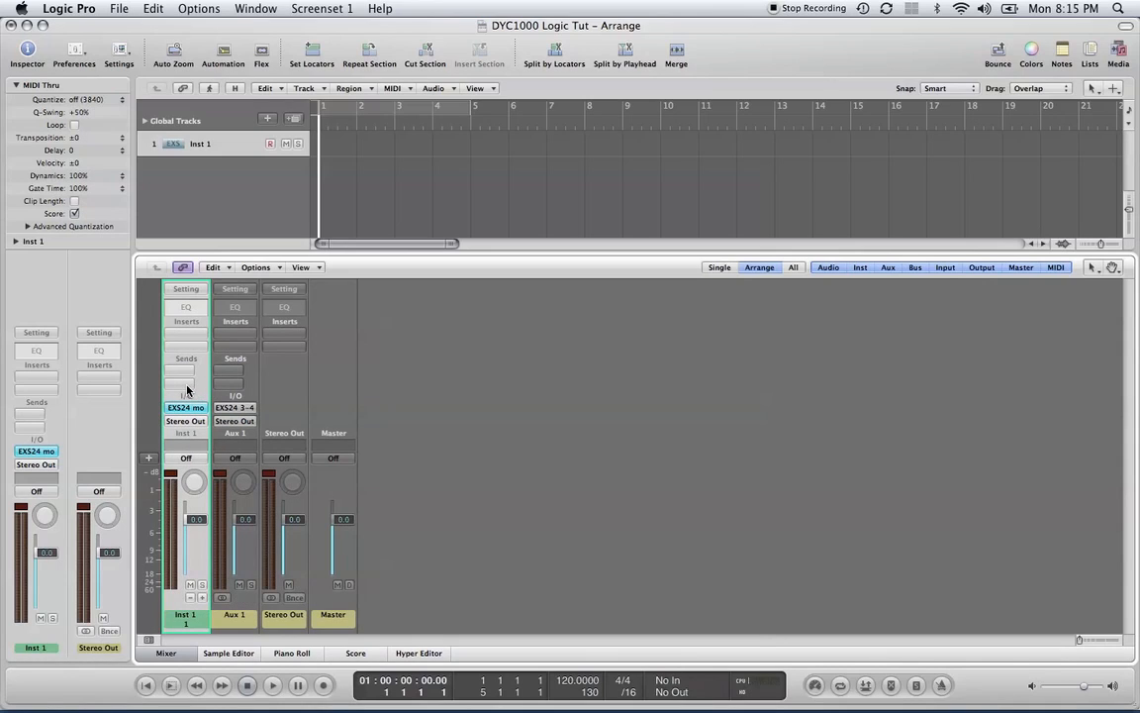
left_click(234, 337)
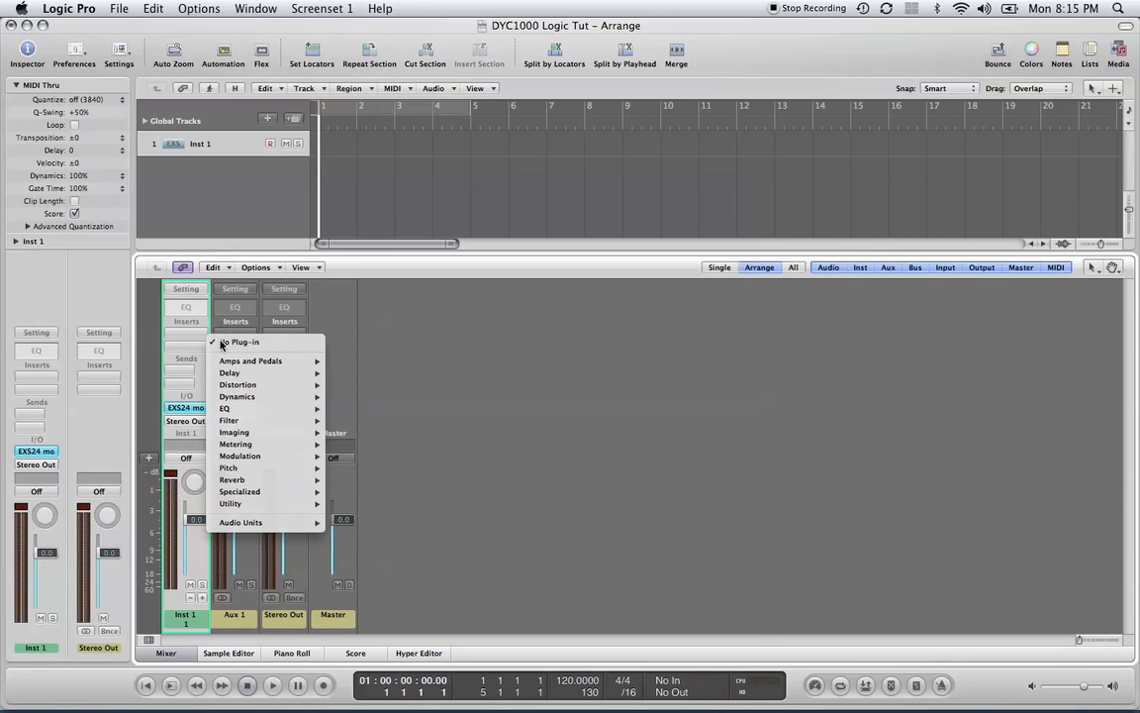
left_click(241, 563)
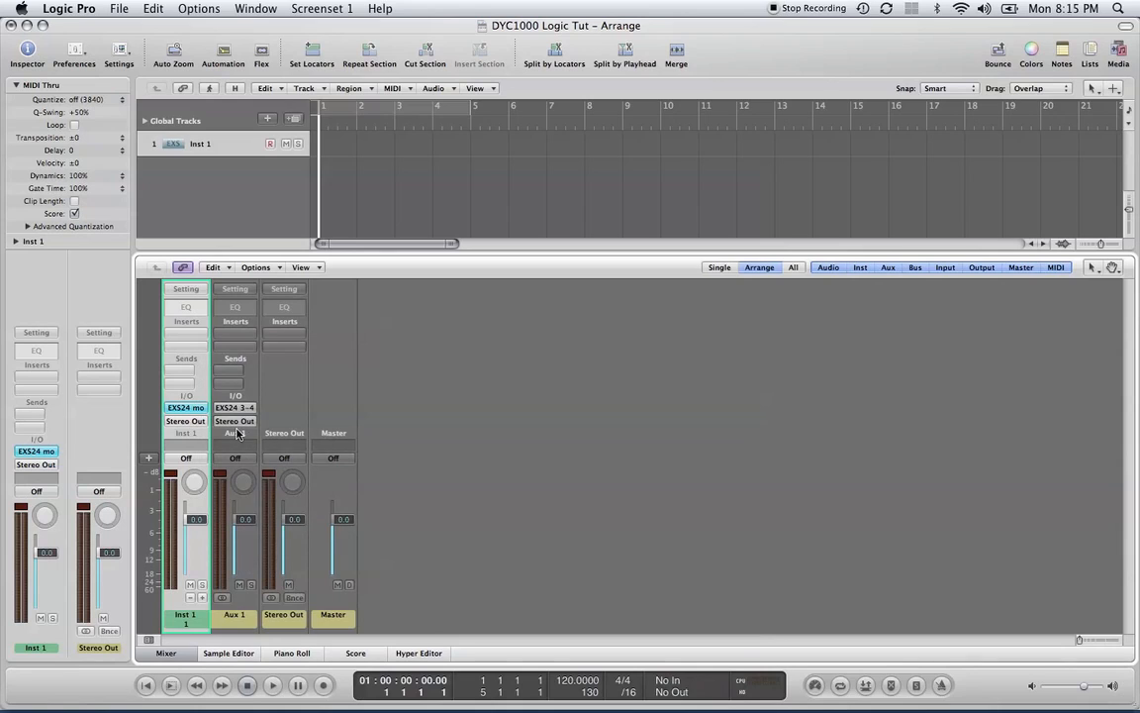
left_click(234, 342)
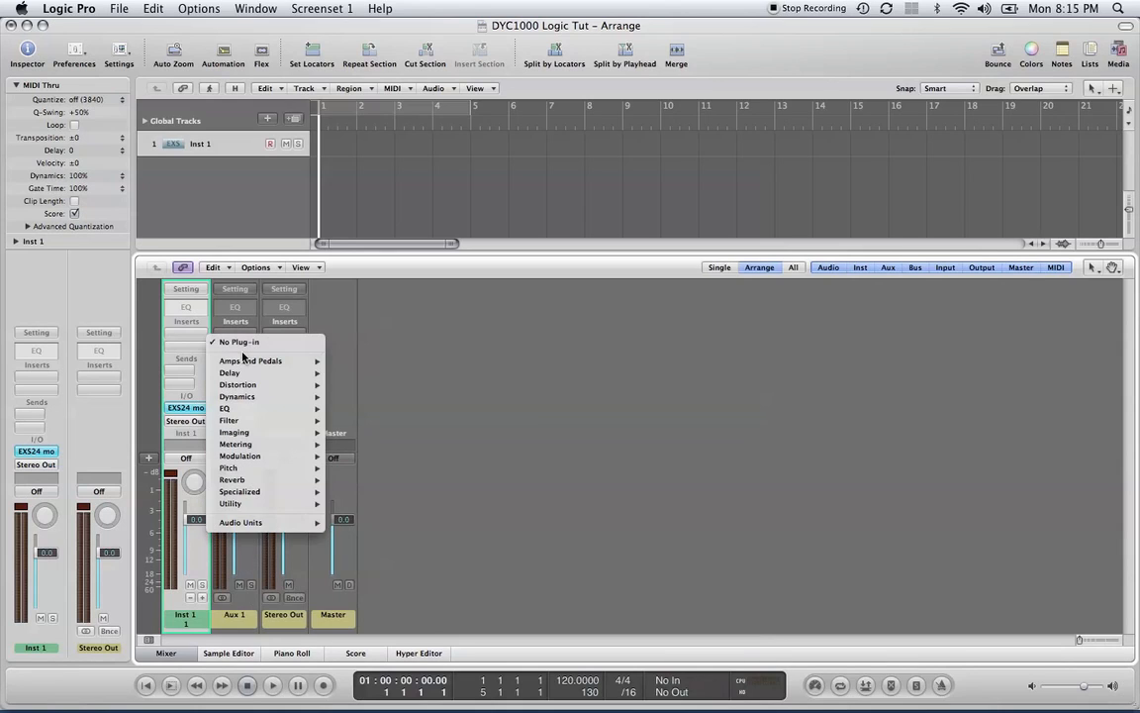
left_click(308, 284)
left_click(226, 344)
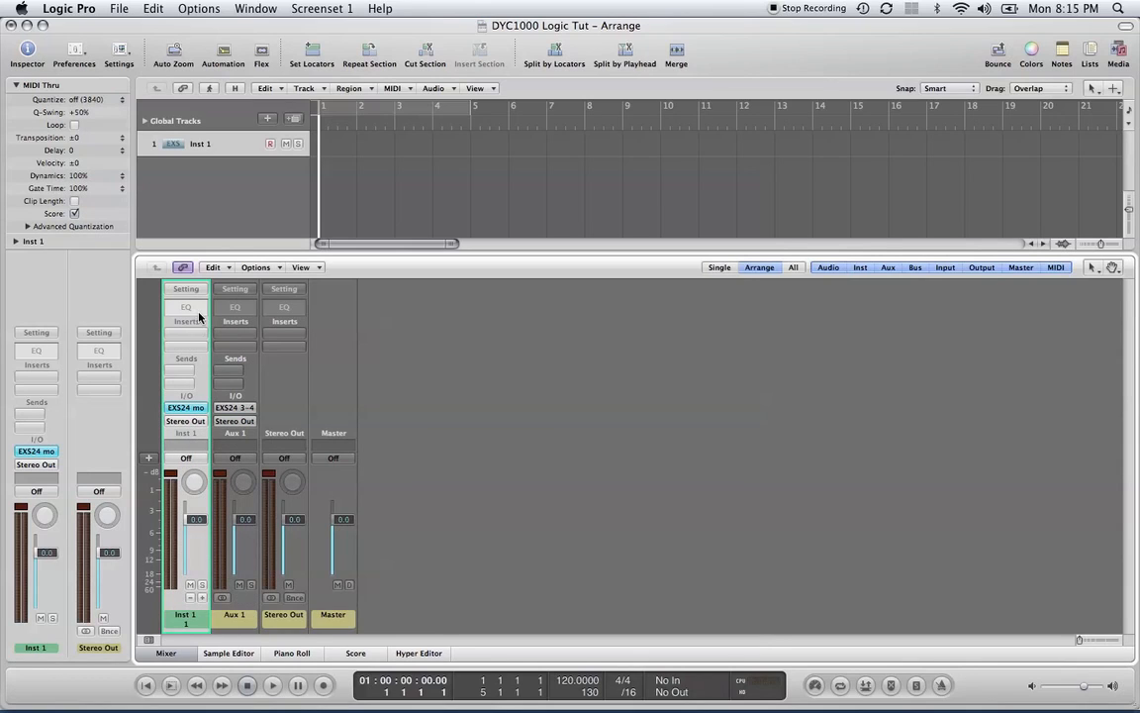
Step: Hide the mixer and open the EXS24 Instrument Editor from the Inst 1 sampler
key("x")
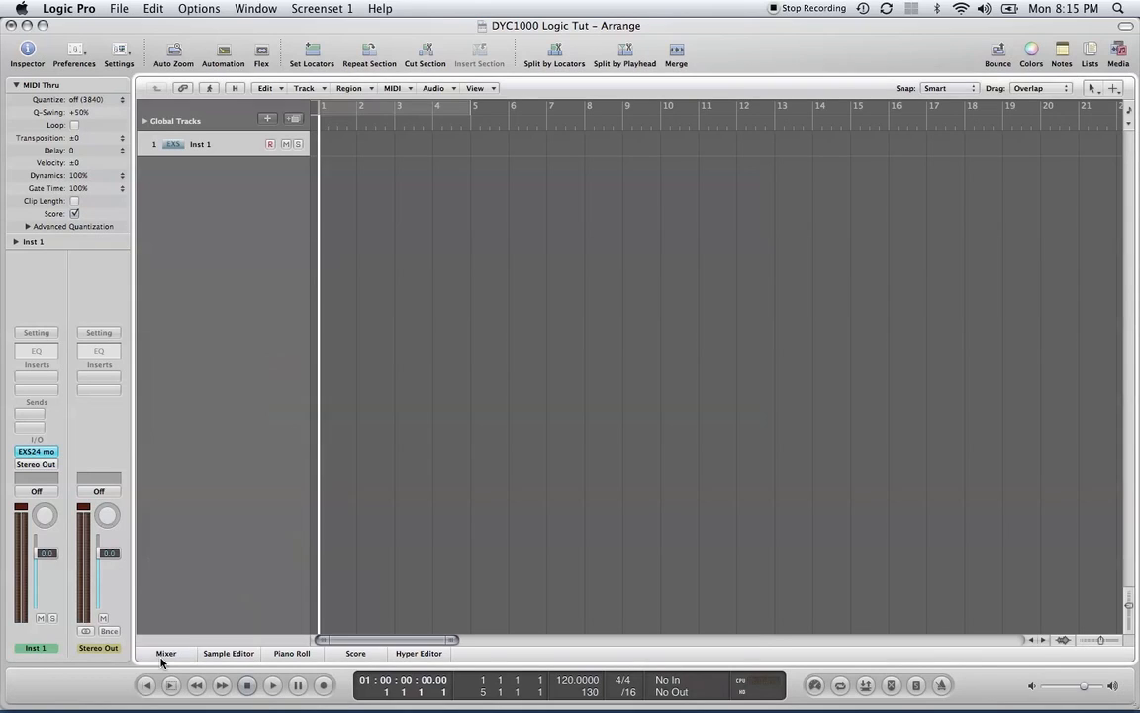
left_click(46, 452)
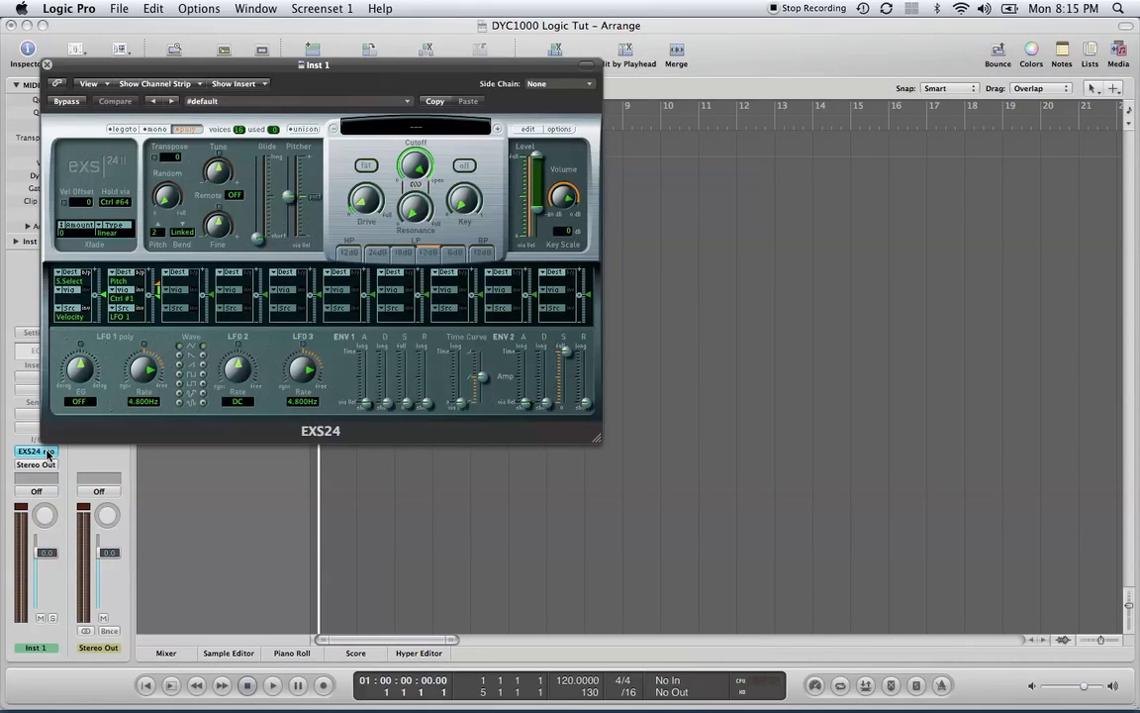
left_click(527, 128)
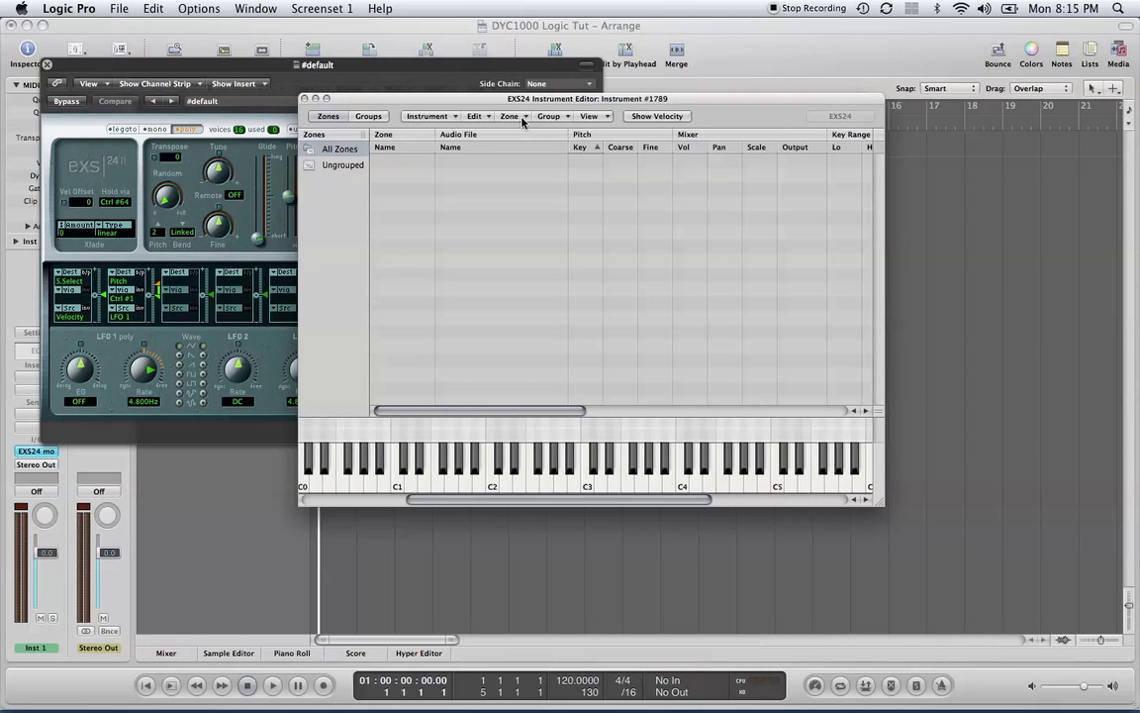
Step: Start loading multiple samples and browse My Passport's CM 135 24Bit Digital Lover Samples to the Cognition Audioworks guitar folder A120_stabs&riffs
left_click(524, 120)
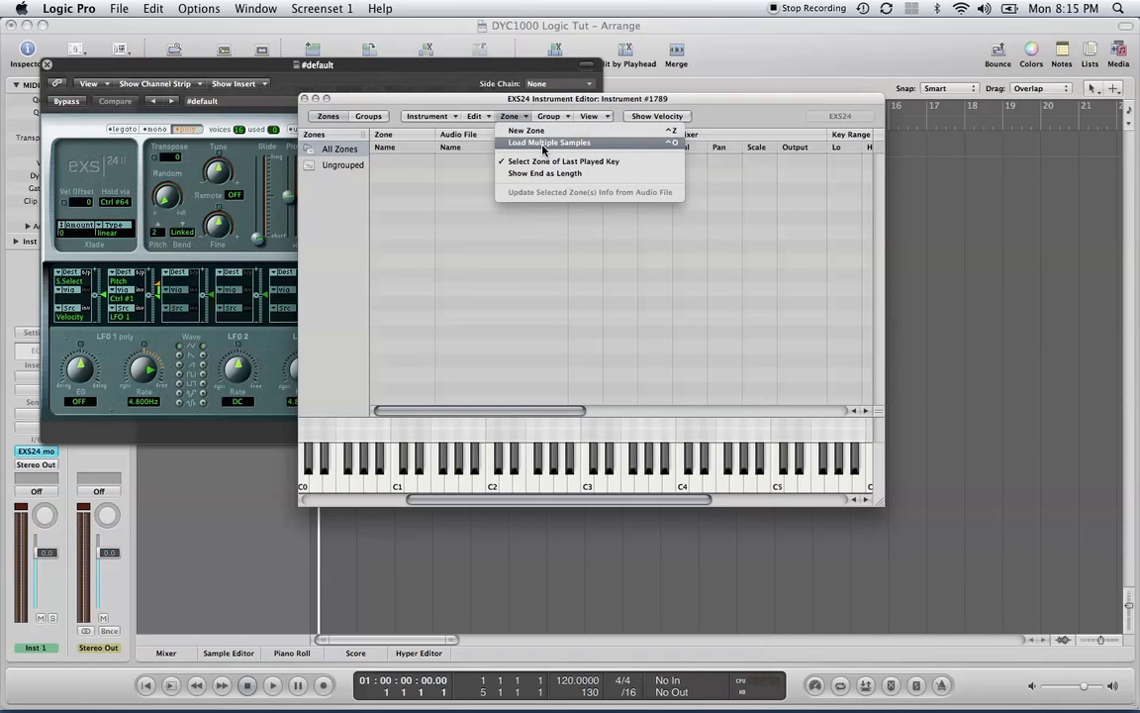
left_click(542, 146)
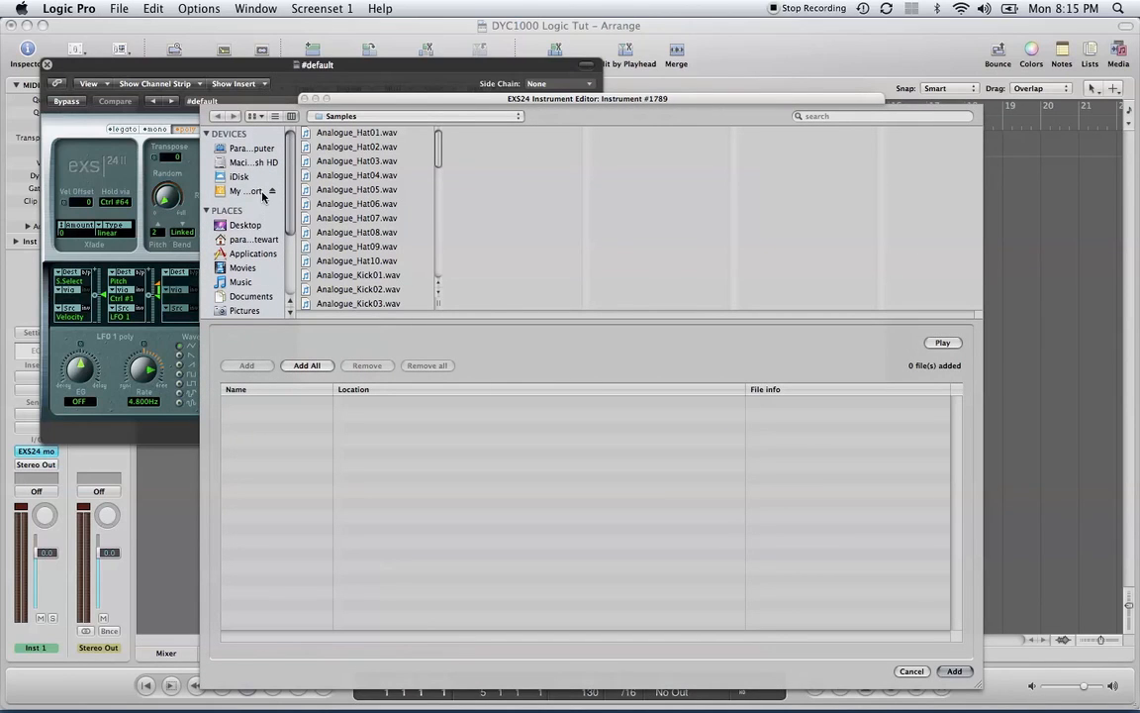
left_click(240, 191)
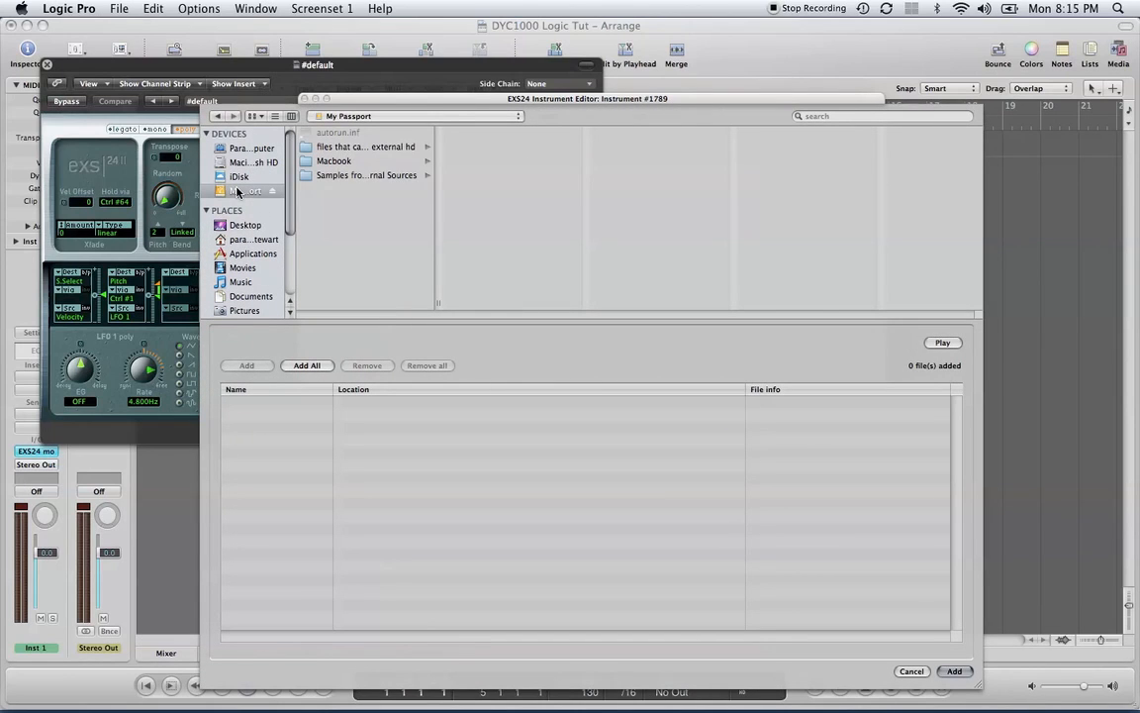
left_click(358, 176)
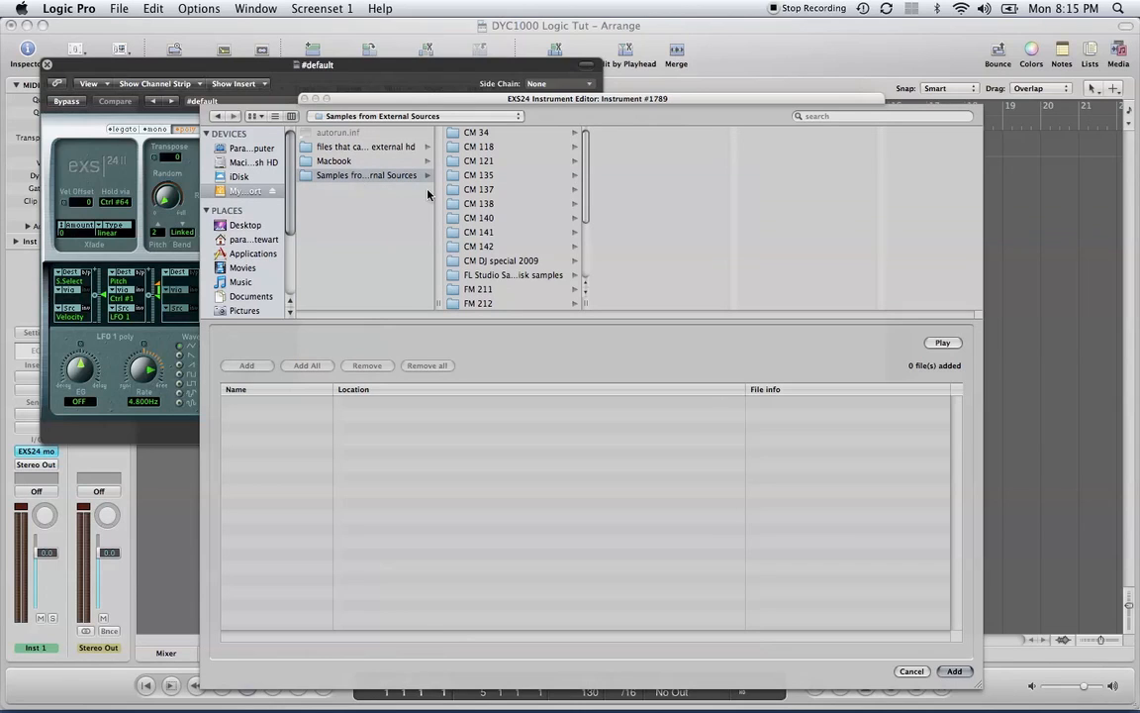
left_click(480, 175)
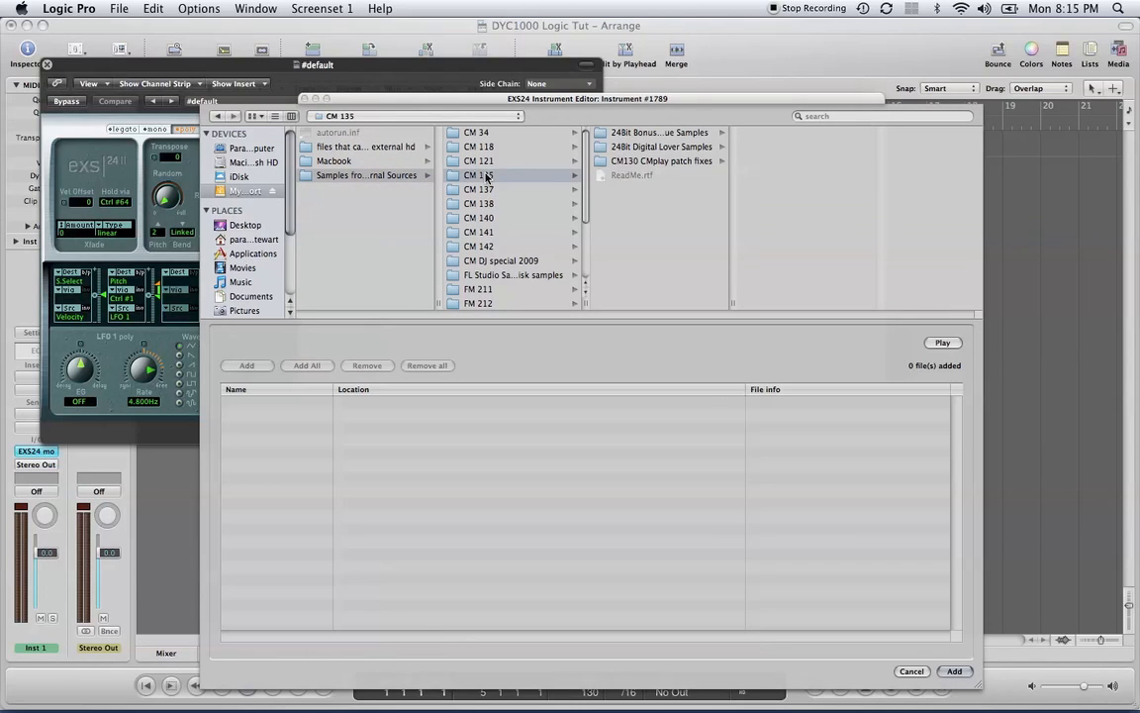
left_click(638, 147)
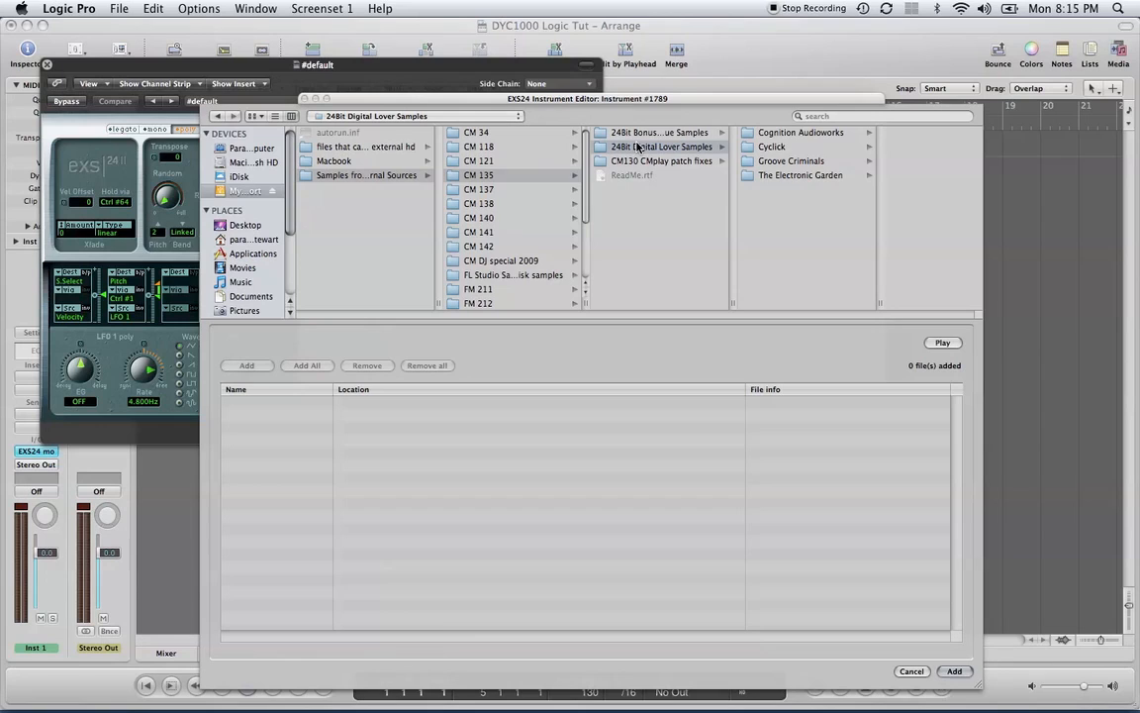
left_click(771, 134)
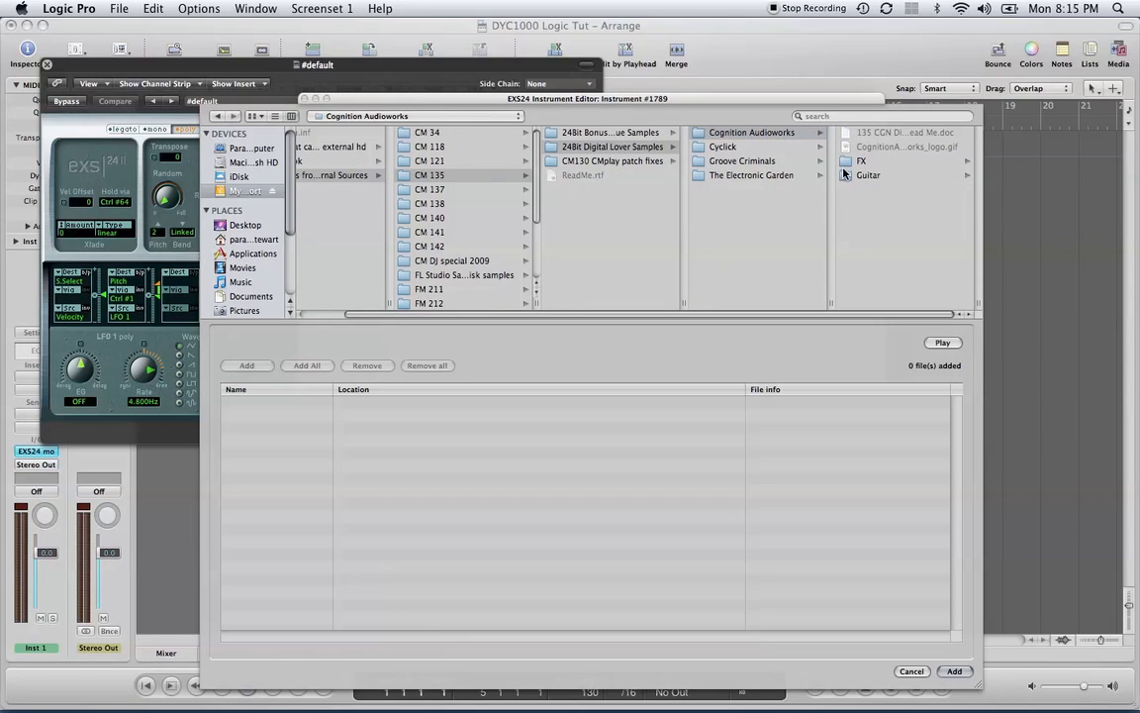
left_click(847, 174)
left_click(857, 207)
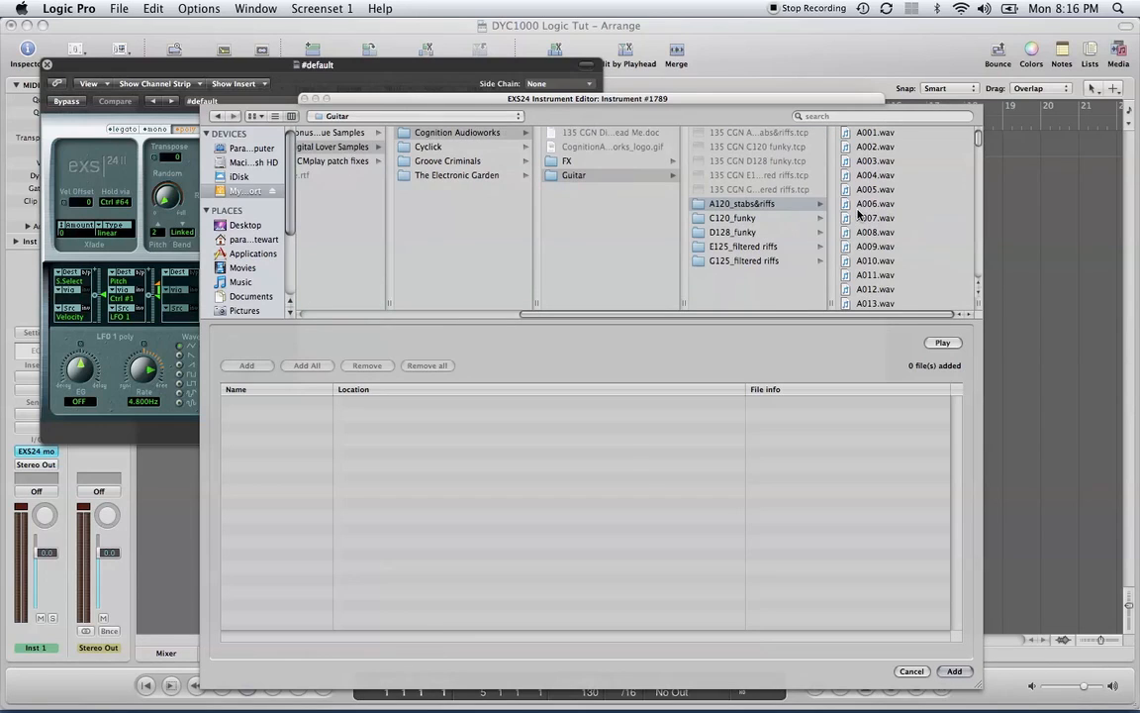
Step: Audition A006.wav and preview A008.wav and A009.wav in the A120_stabs&riffs folder
left_click(861, 204)
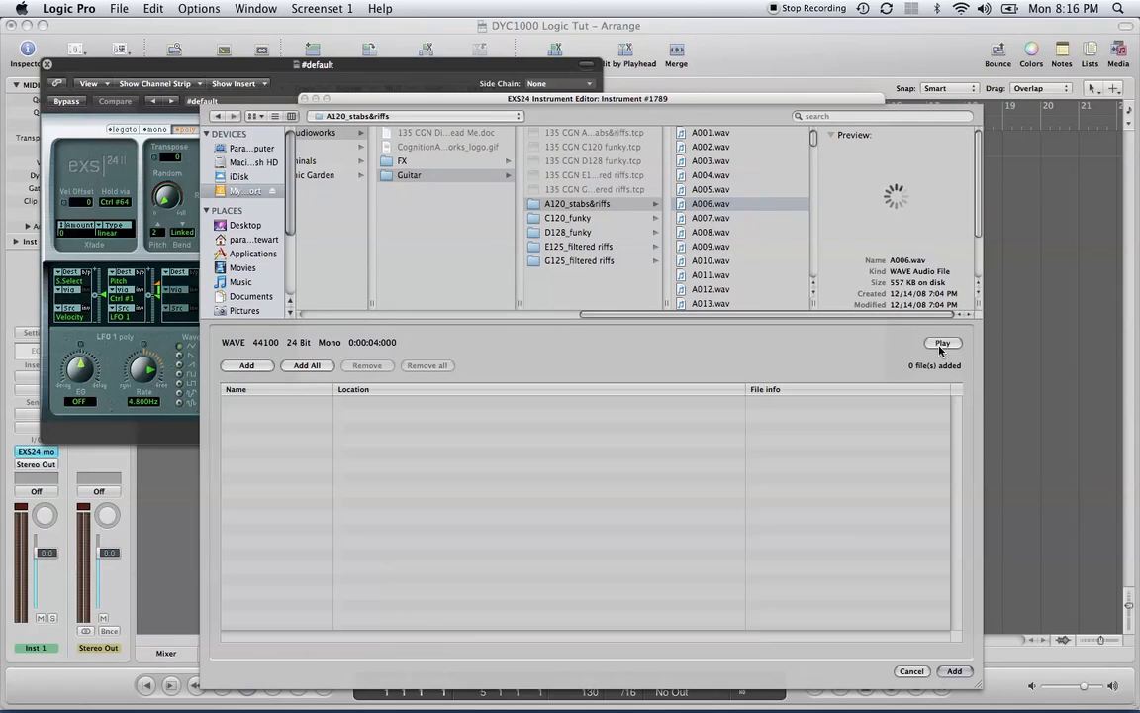
left_click(941, 343)
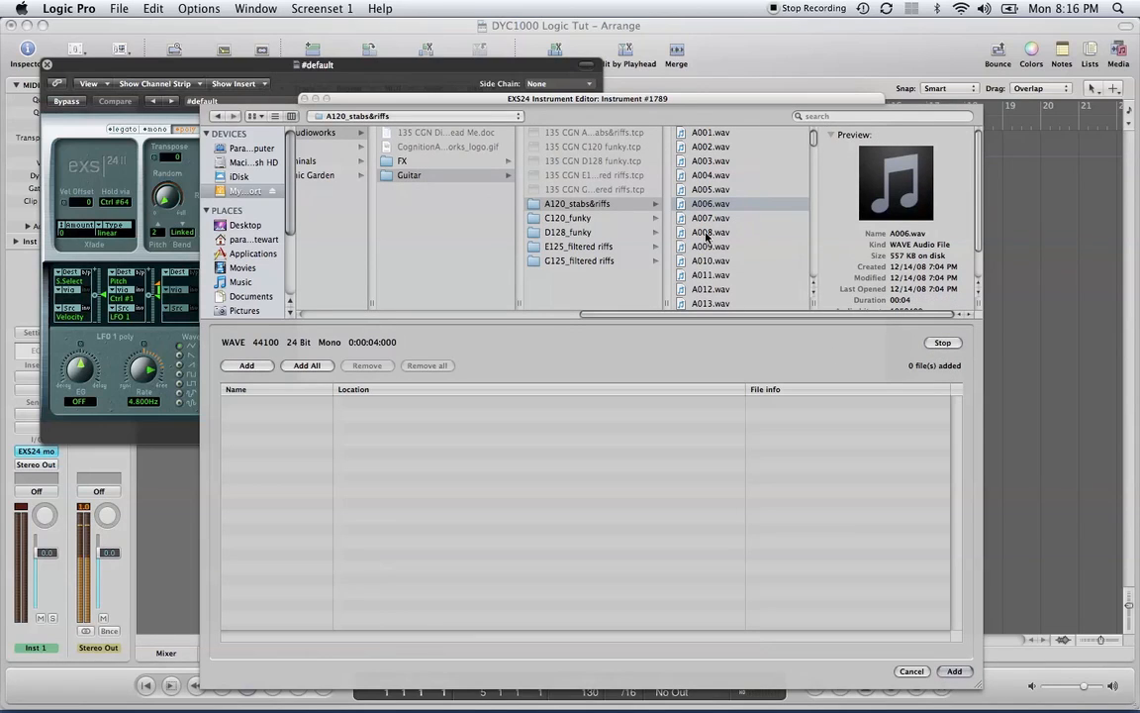
left_click(708, 233)
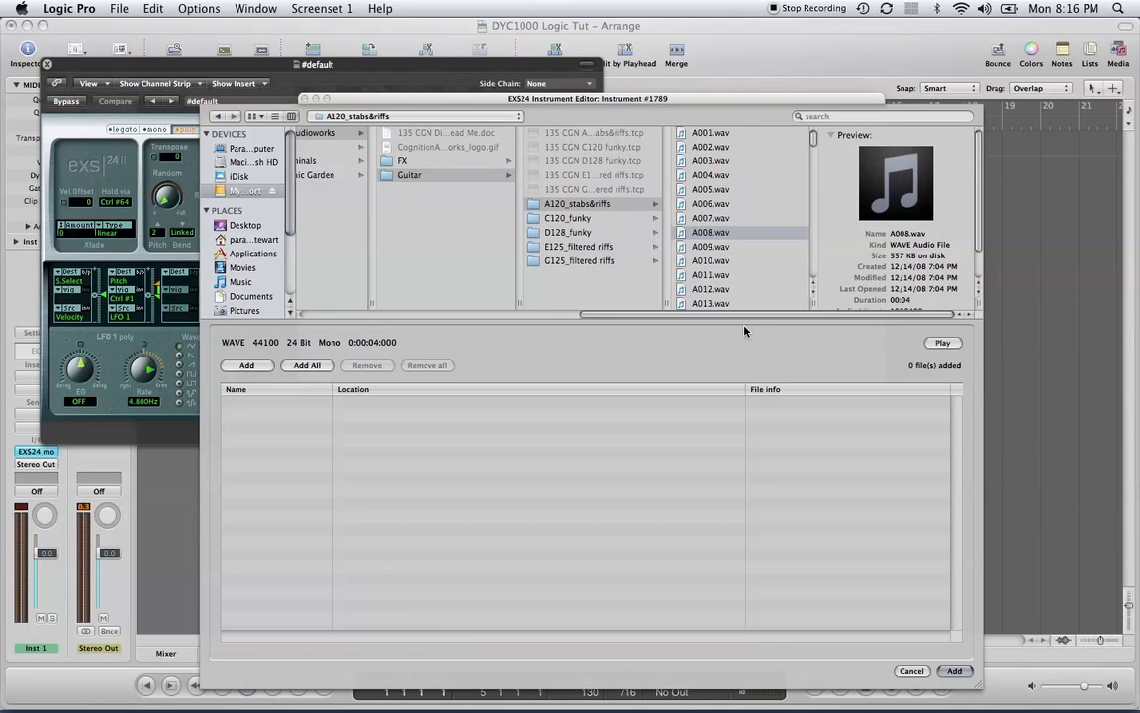
key("space")
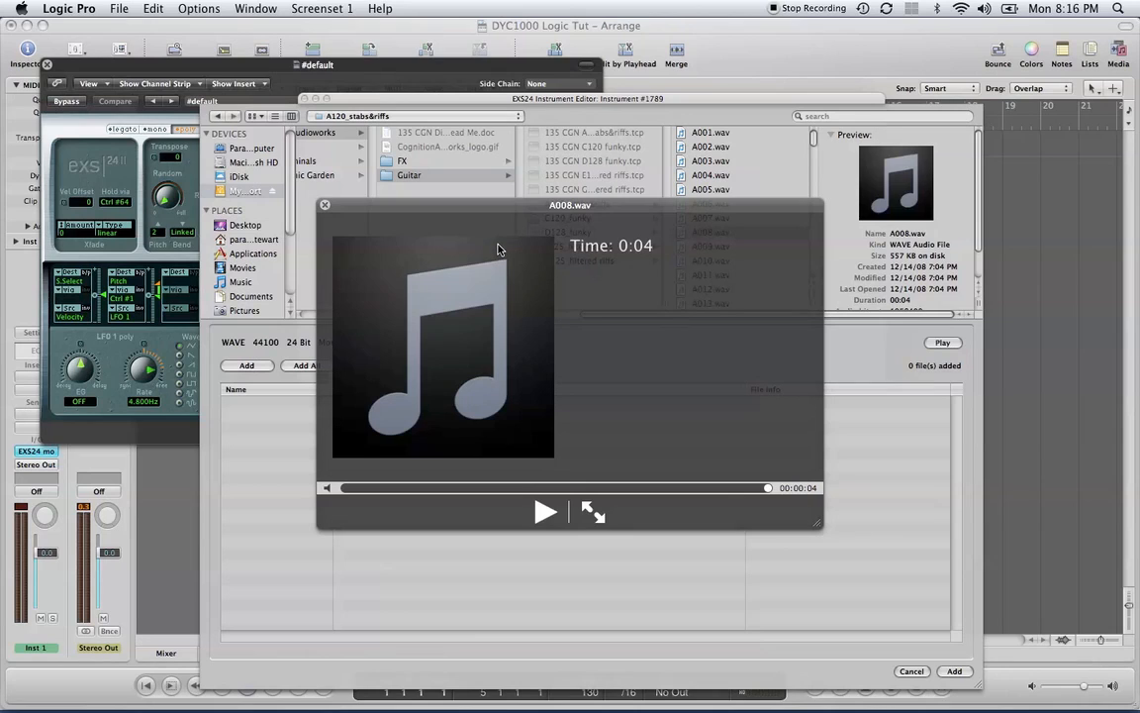
key("Down")
left_click(324, 205)
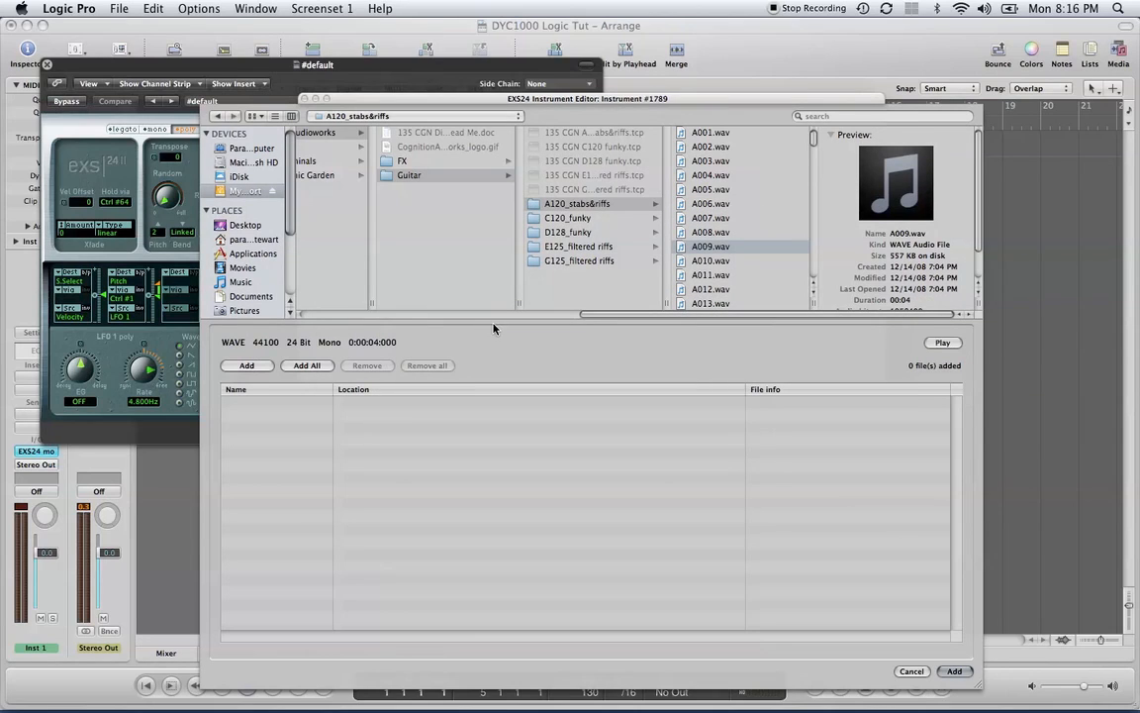
Step: Add all samples of the A120_stabs&riffs folder to the load list and clear the list again
left_click(711, 132)
left_click(310, 367)
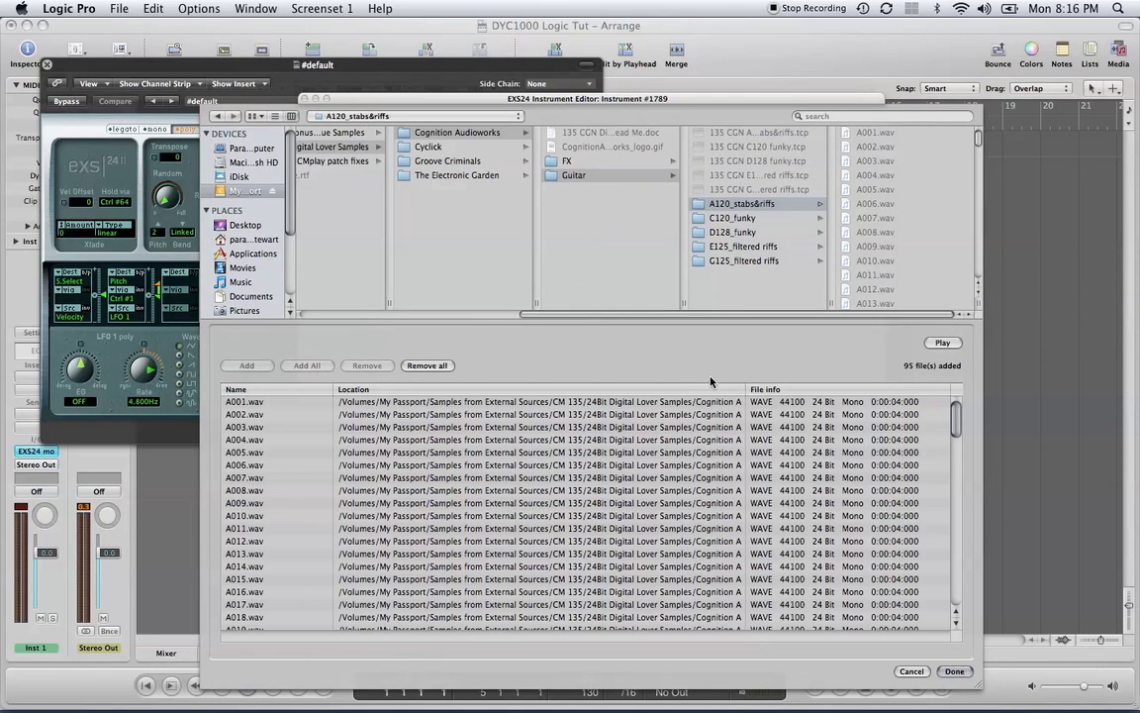
left_click(439, 366)
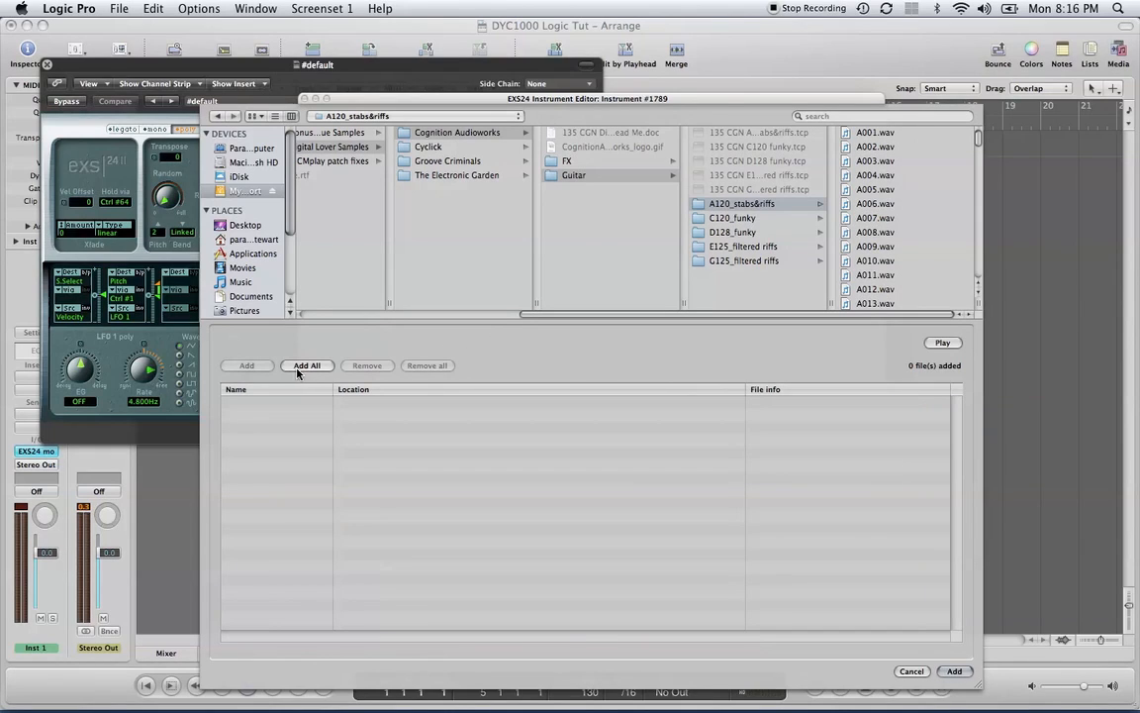
Step: Load A004.wav and A008.wav as contiguous zones one note wide starting at C1, and audition the mapped keys
left_click(897, 180)
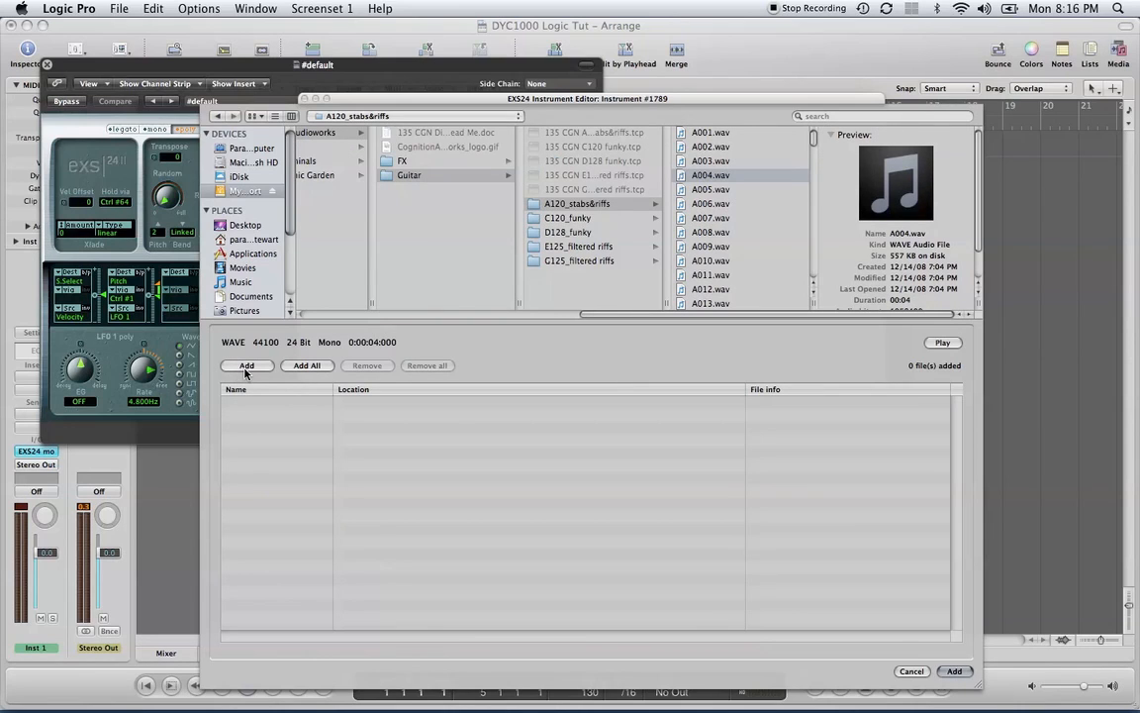
left_click(246, 366)
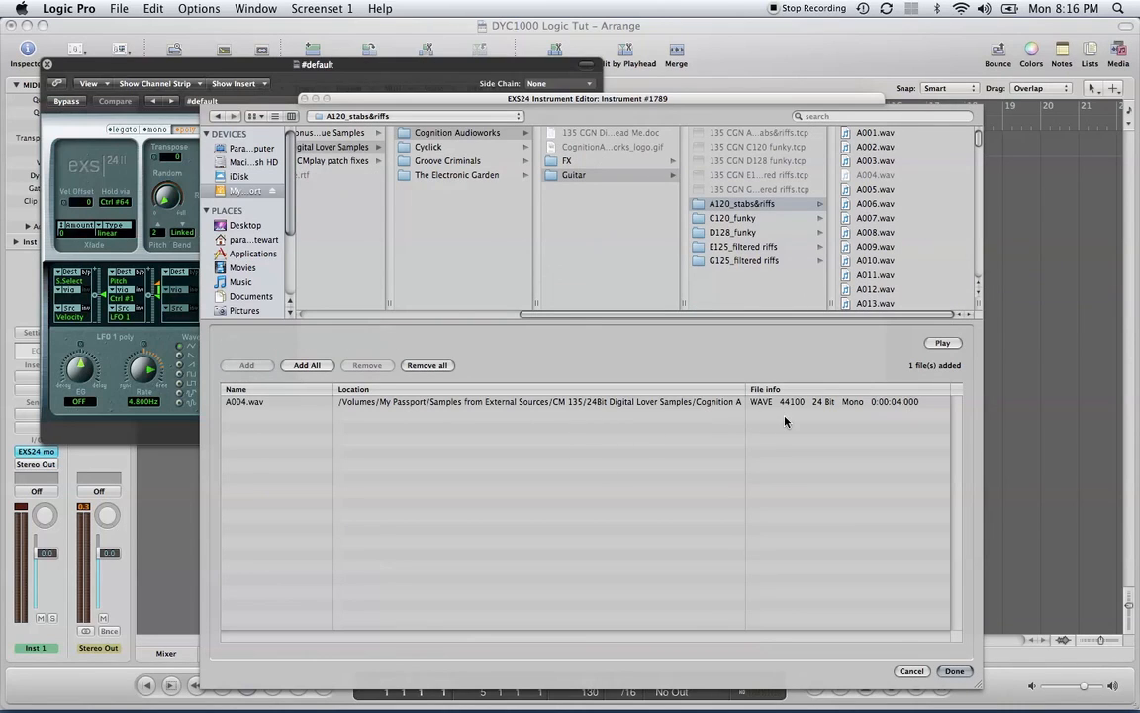
left_click(876, 233)
left_click(247, 365)
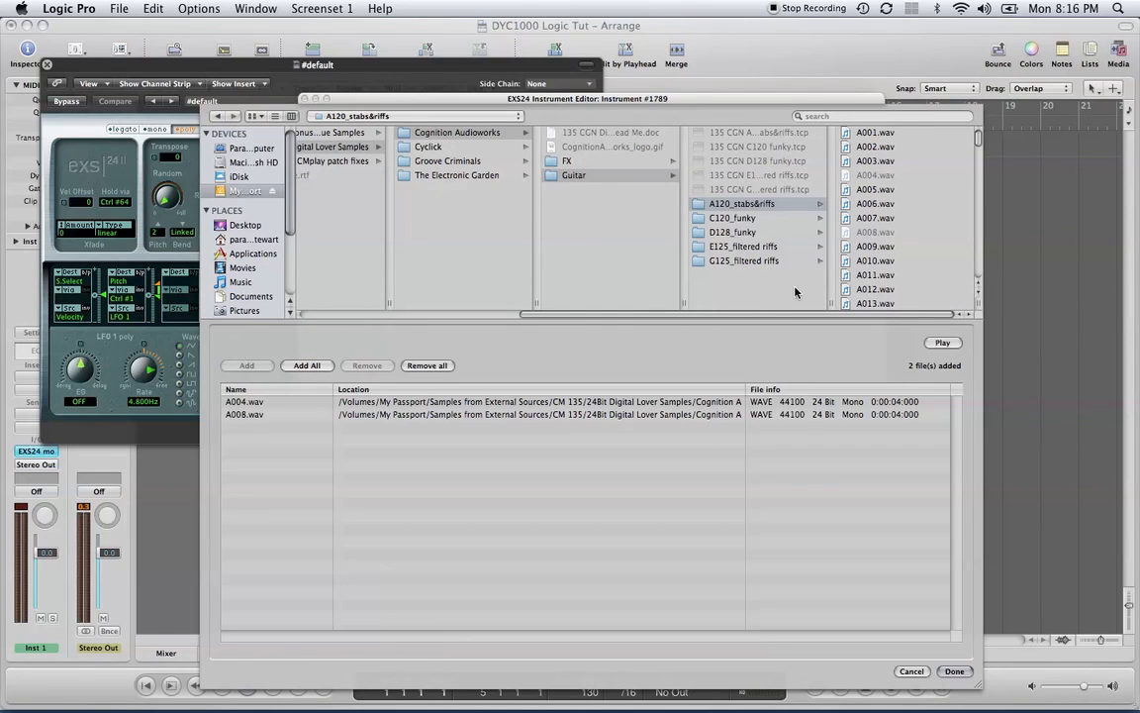
left_click(941, 674)
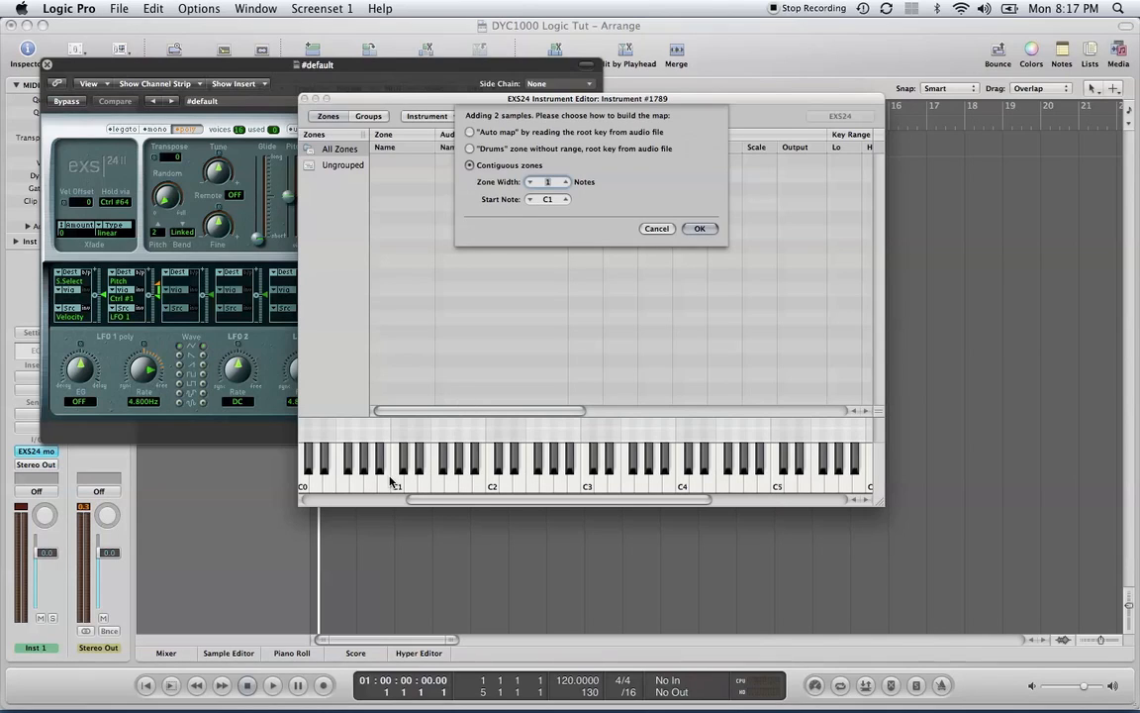
left_click(701, 228)
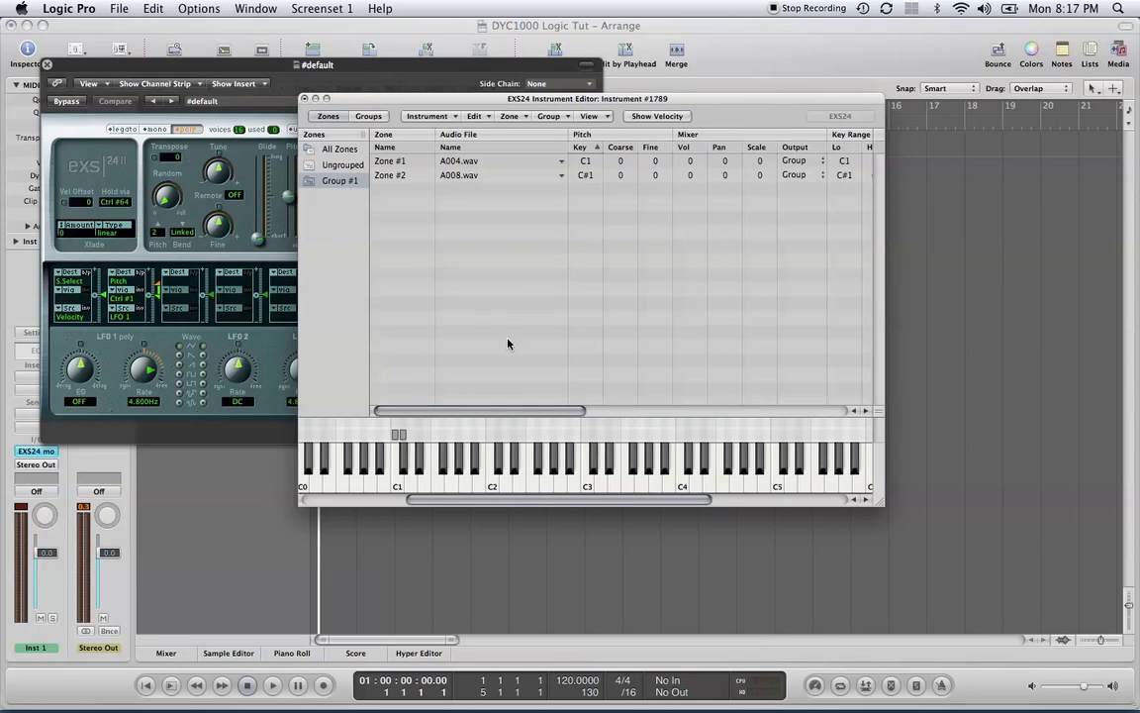
left_click(400, 489)
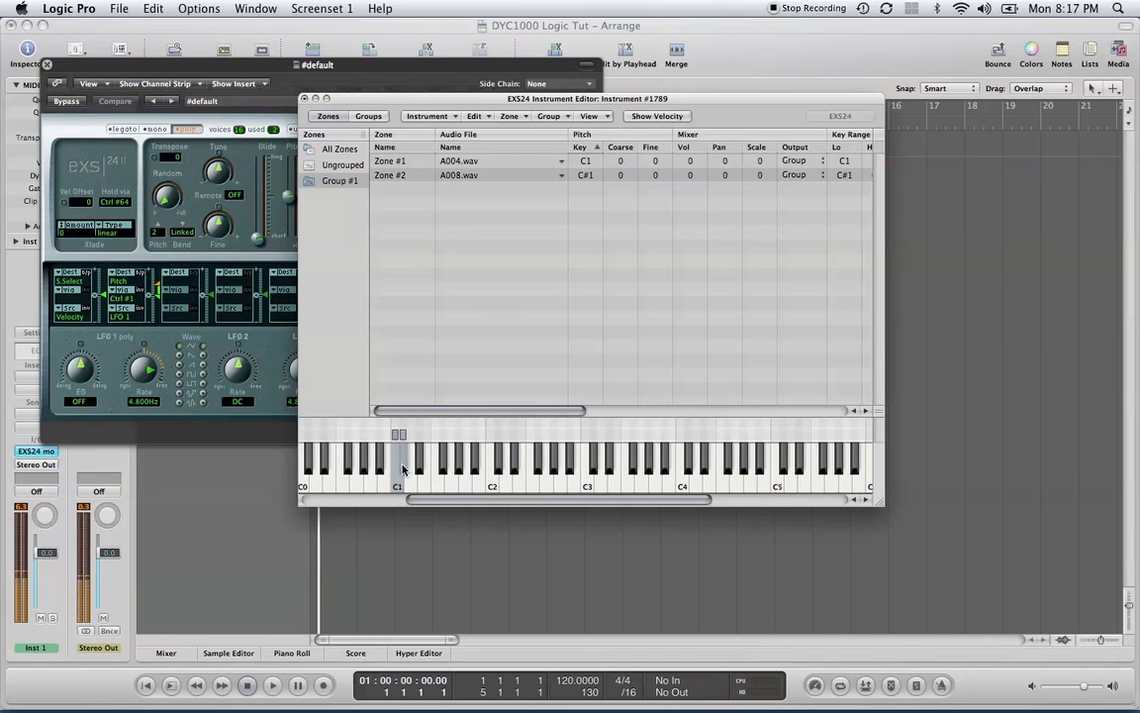
Step: Load A006.wav from A120_stabs&riffs as a contiguous zone one note wide starting at D1
left_click(480, 119)
left_click(547, 148)
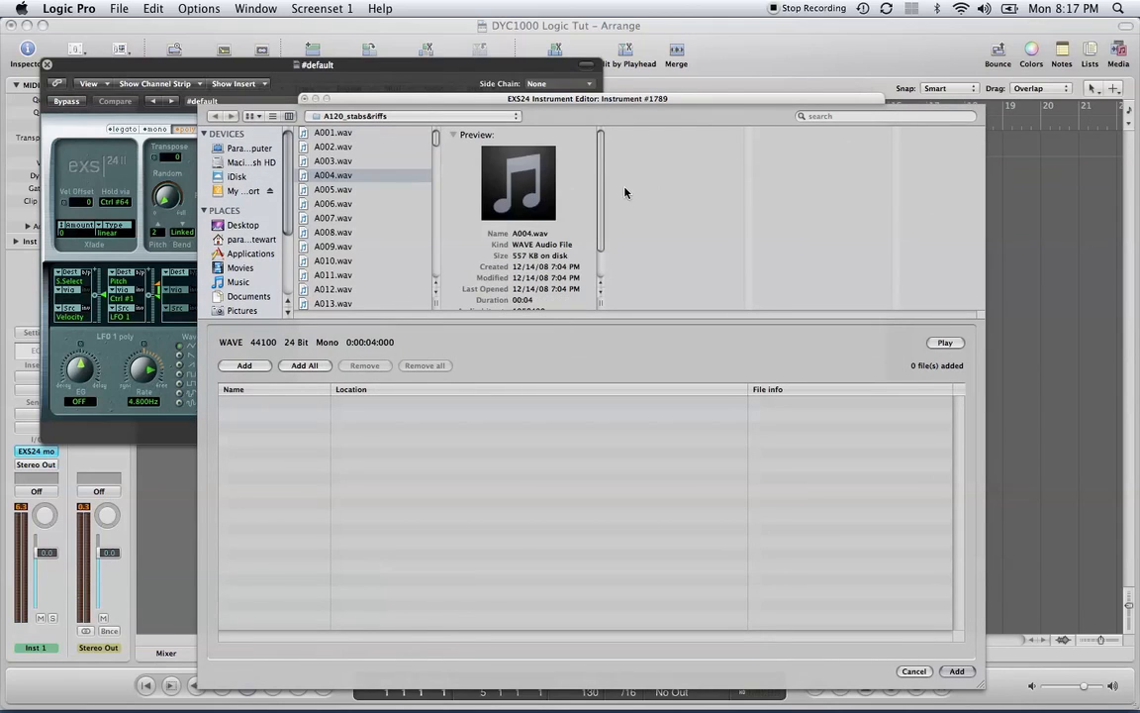
left_click(245, 365)
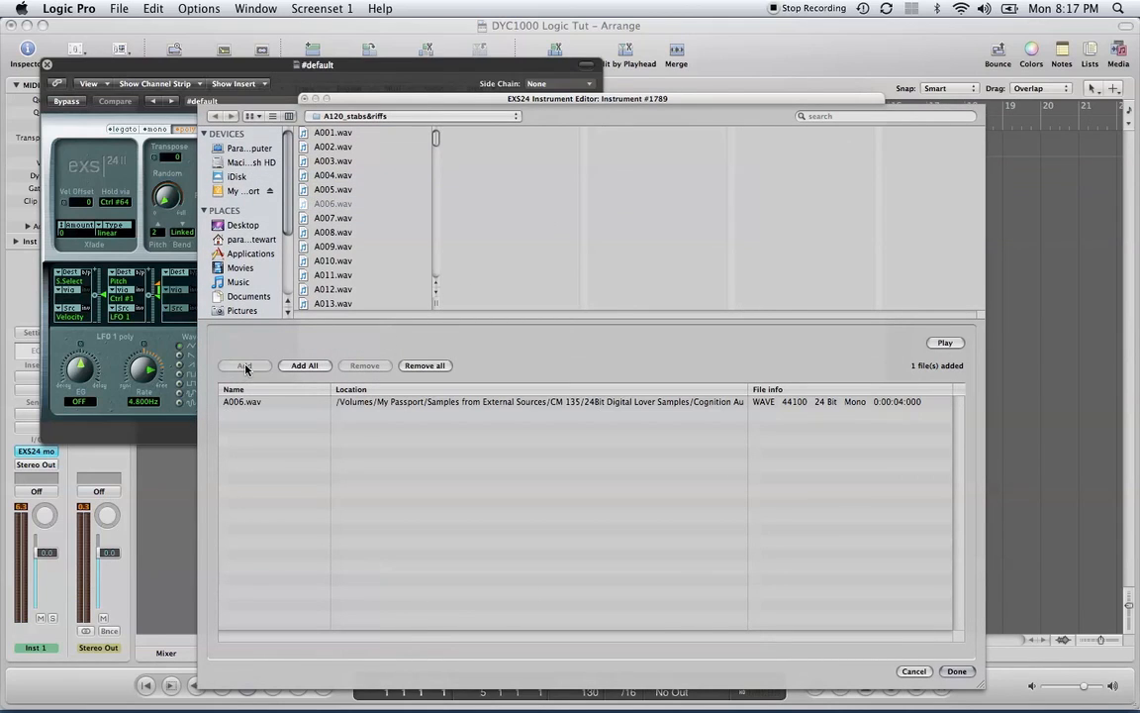
left_click(955, 671)
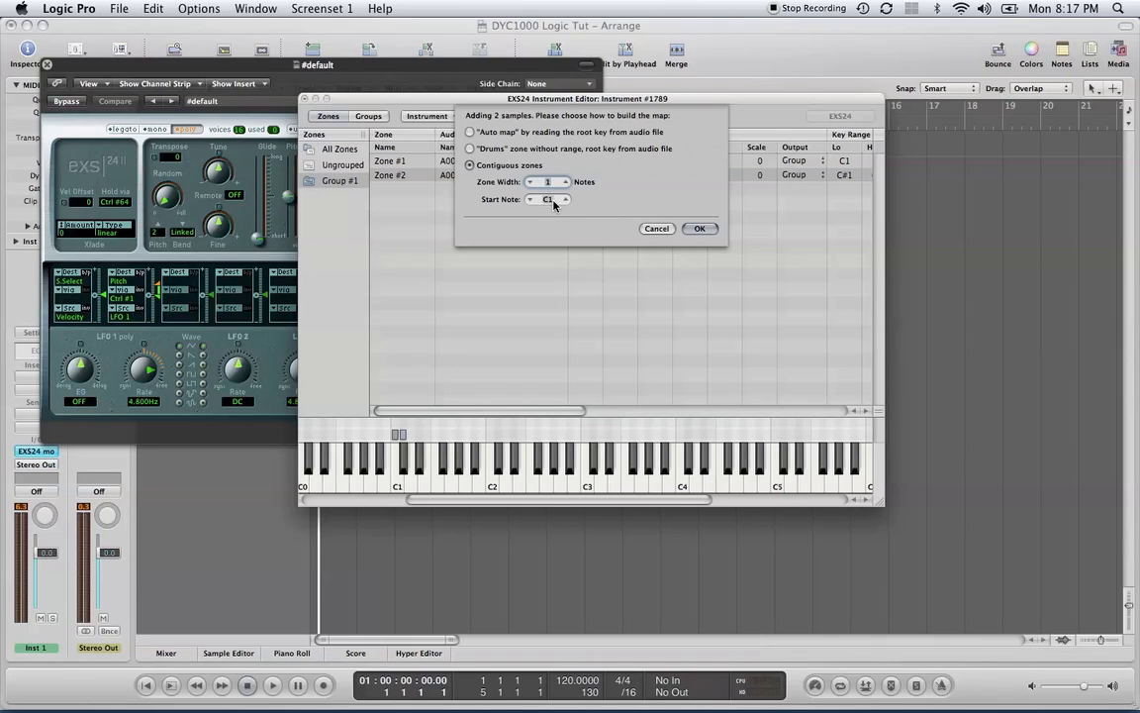
left_click(566, 199)
left_click(565, 199)
left_click(700, 228)
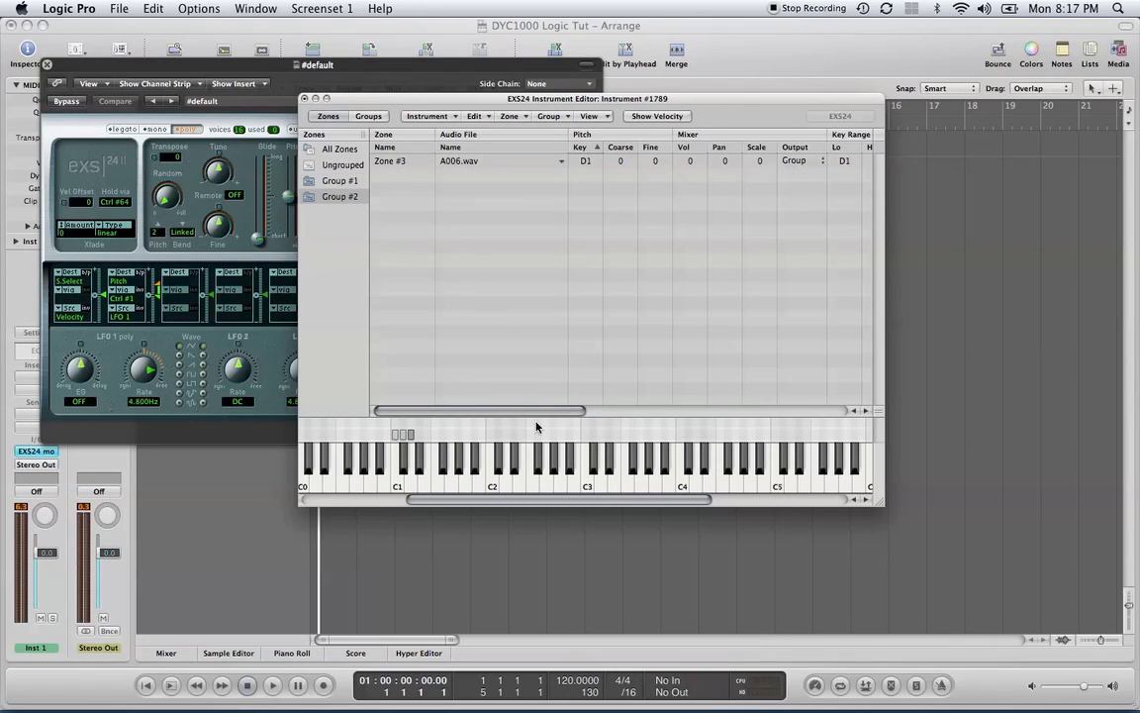
Step: Audition the three mapped keys C1, C#1 and D1
left_click(399, 465)
left_click(405, 454)
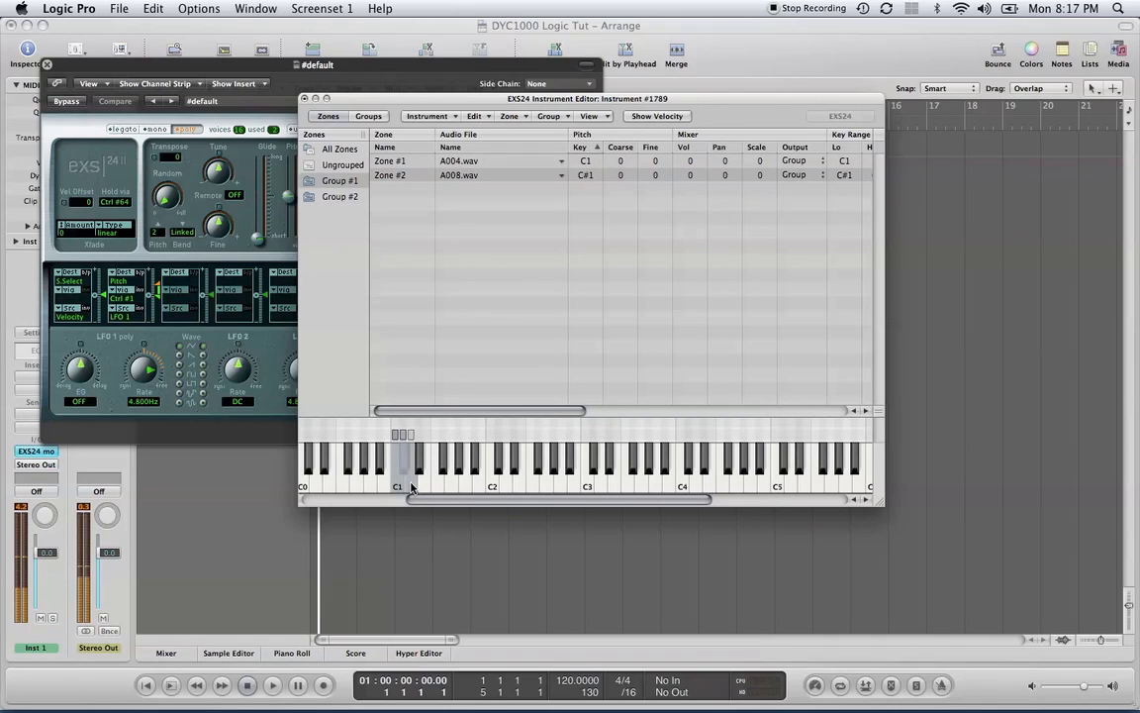
left_click(413, 477)
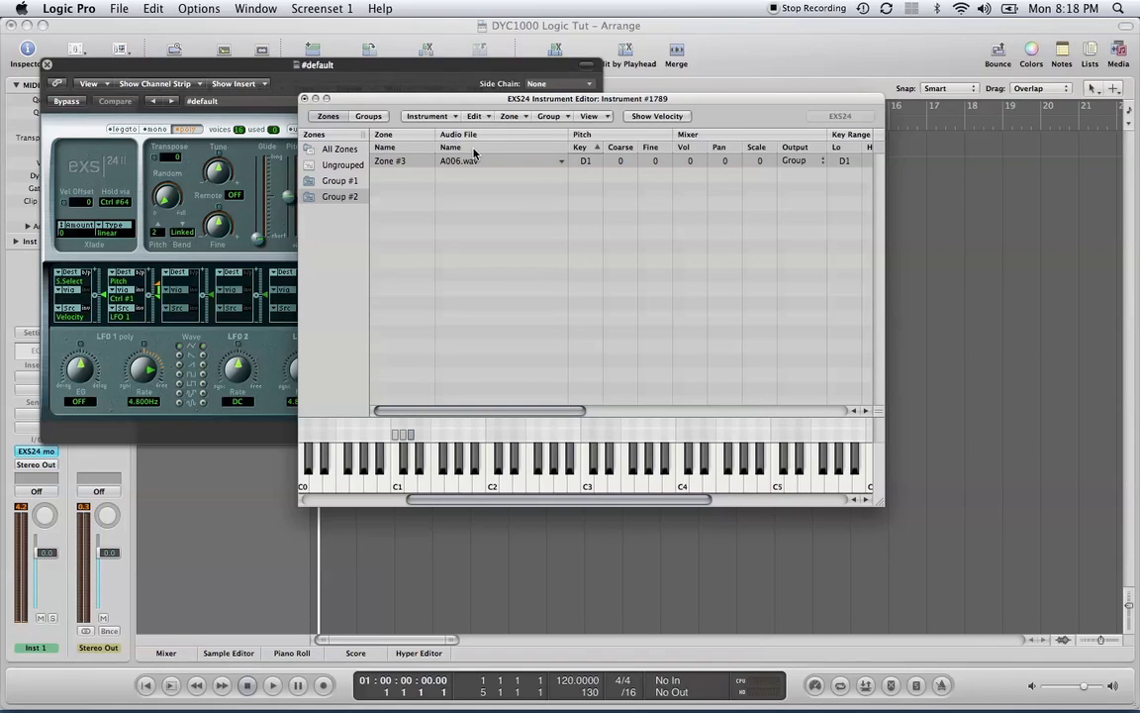
Step: Open the D1 zone's A006.wav in the Sample Editor, uncover the waveform by moving the instrument window, and prelisten to the sample
left_click(562, 162)
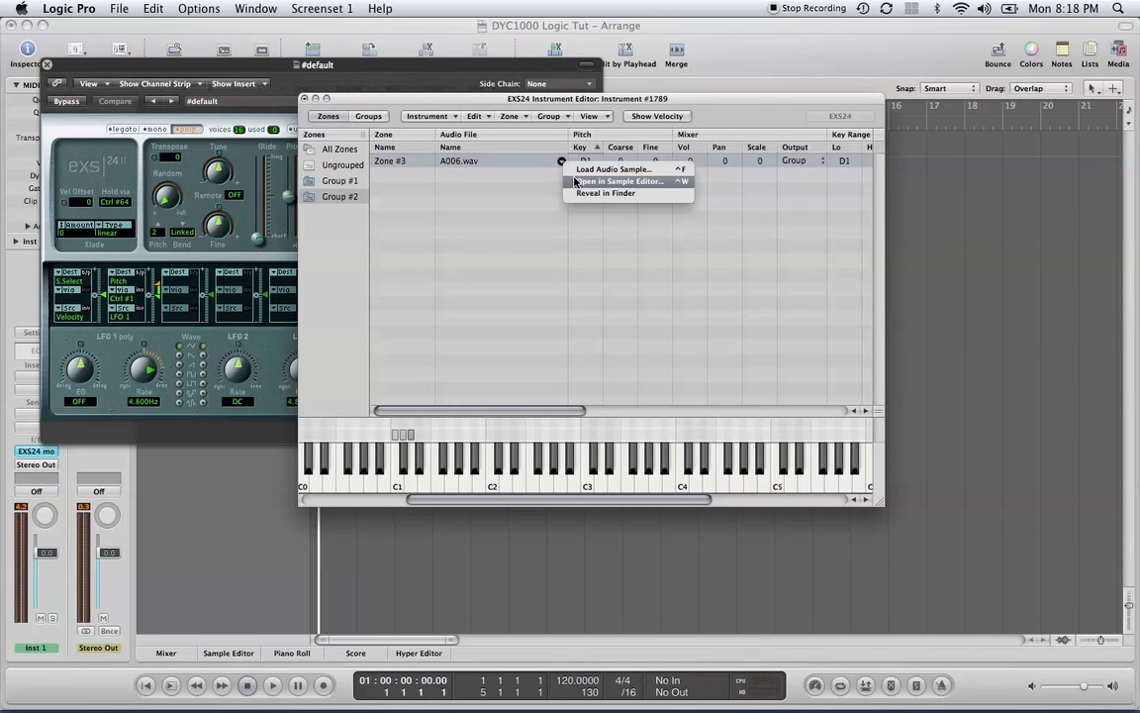
left_click(574, 181)
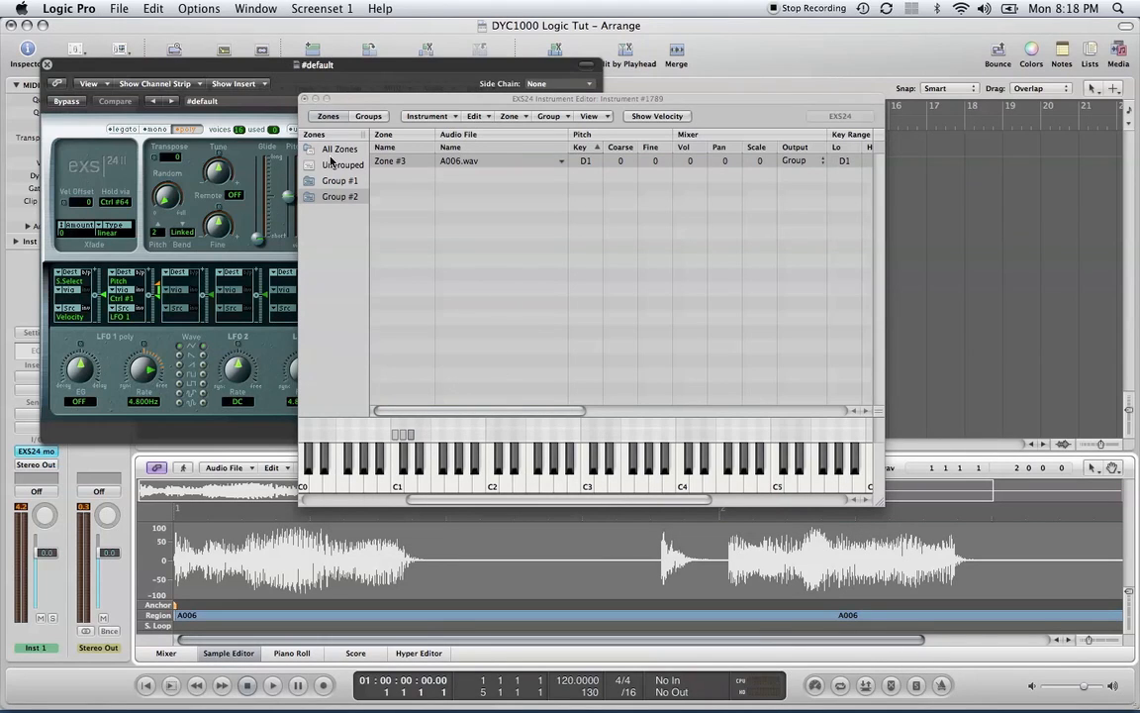
left_click_drag(358, 106, 363, 46)
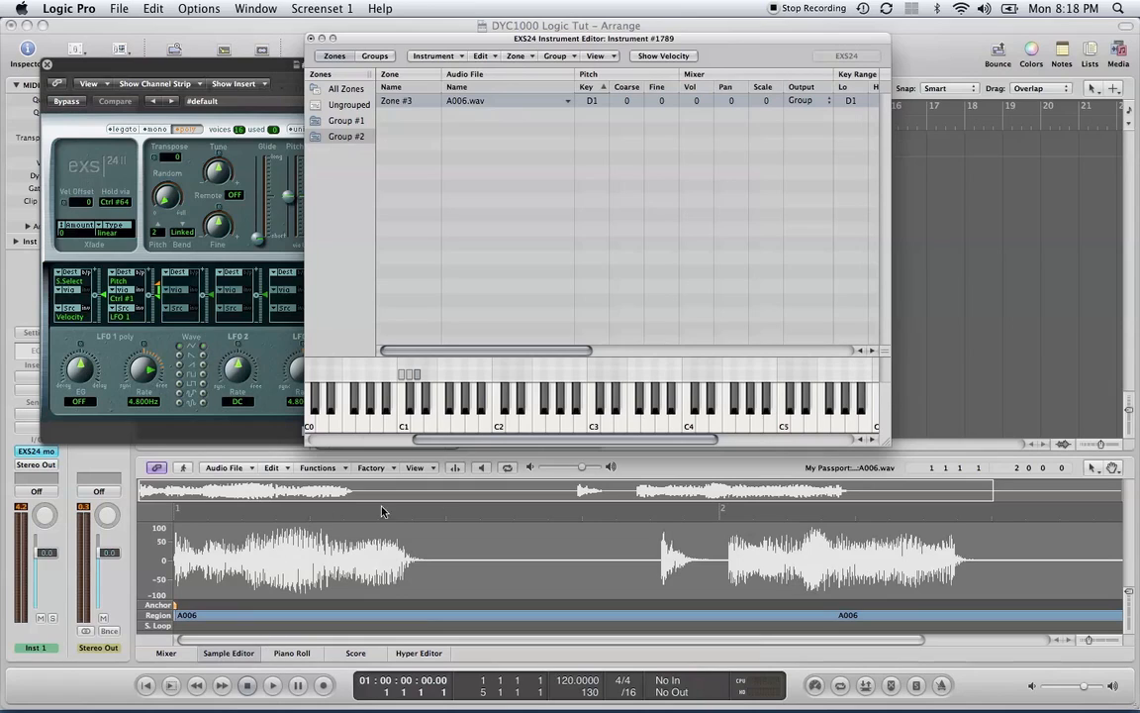
left_click(482, 467)
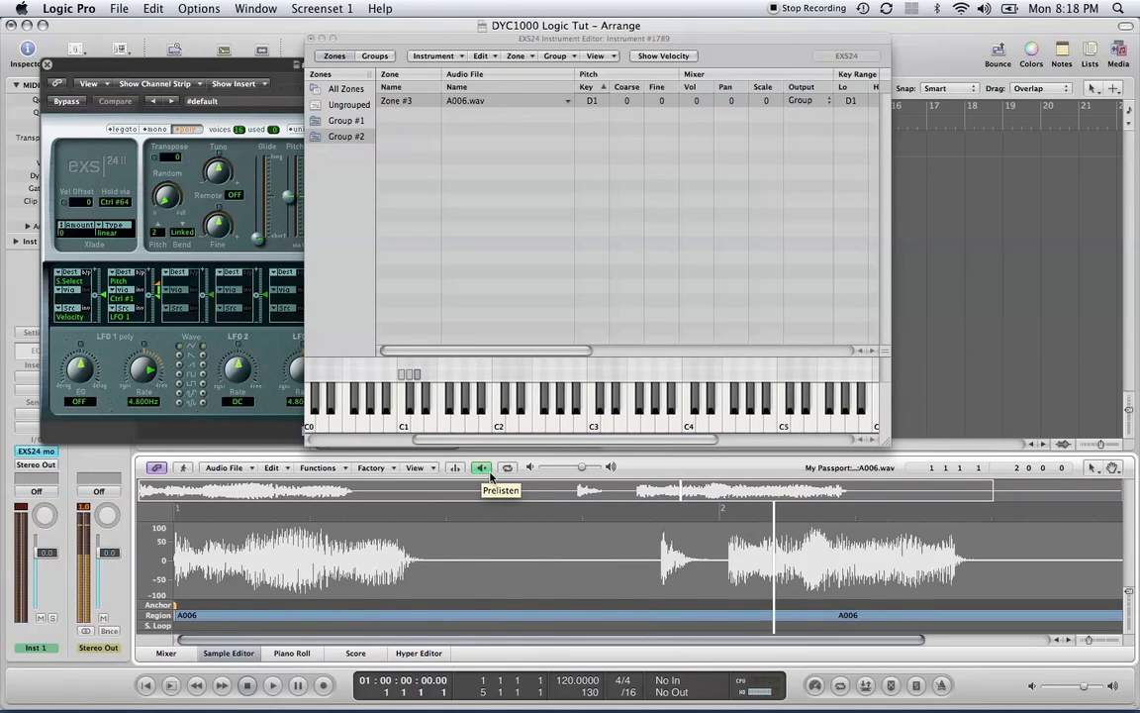
left_click(482, 467)
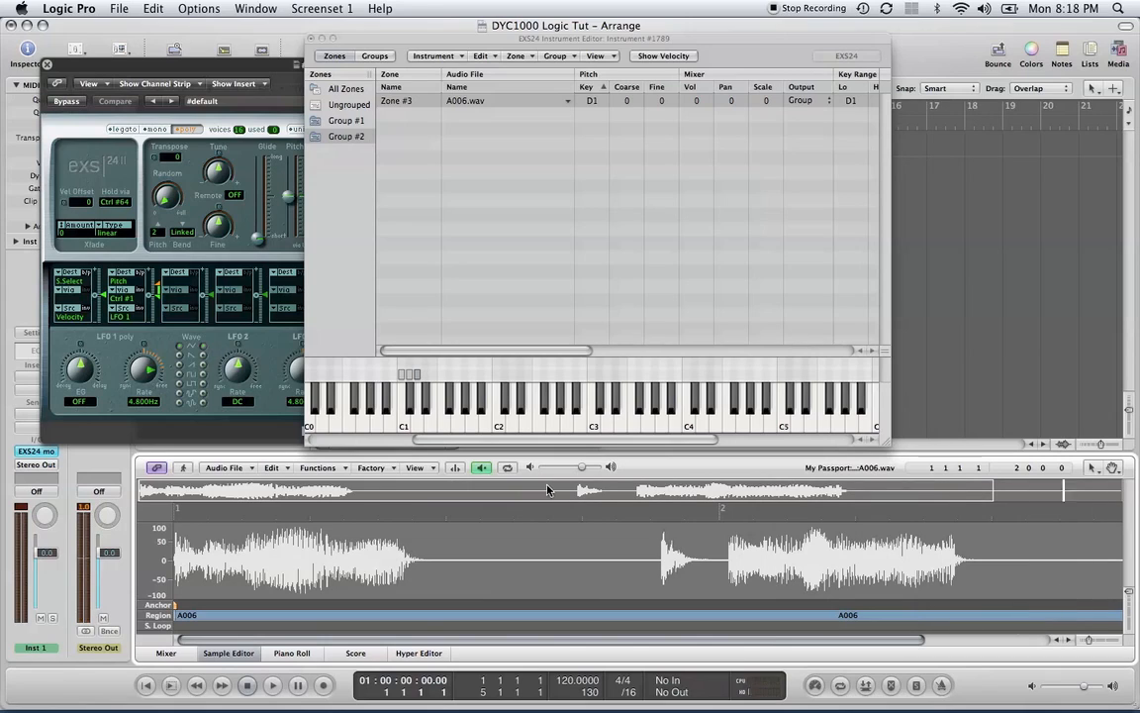
Step: Shorten the A006 region to about 1 beat 168 ticks, ending partway through the first sound, and prelisten to it
left_click(579, 620)
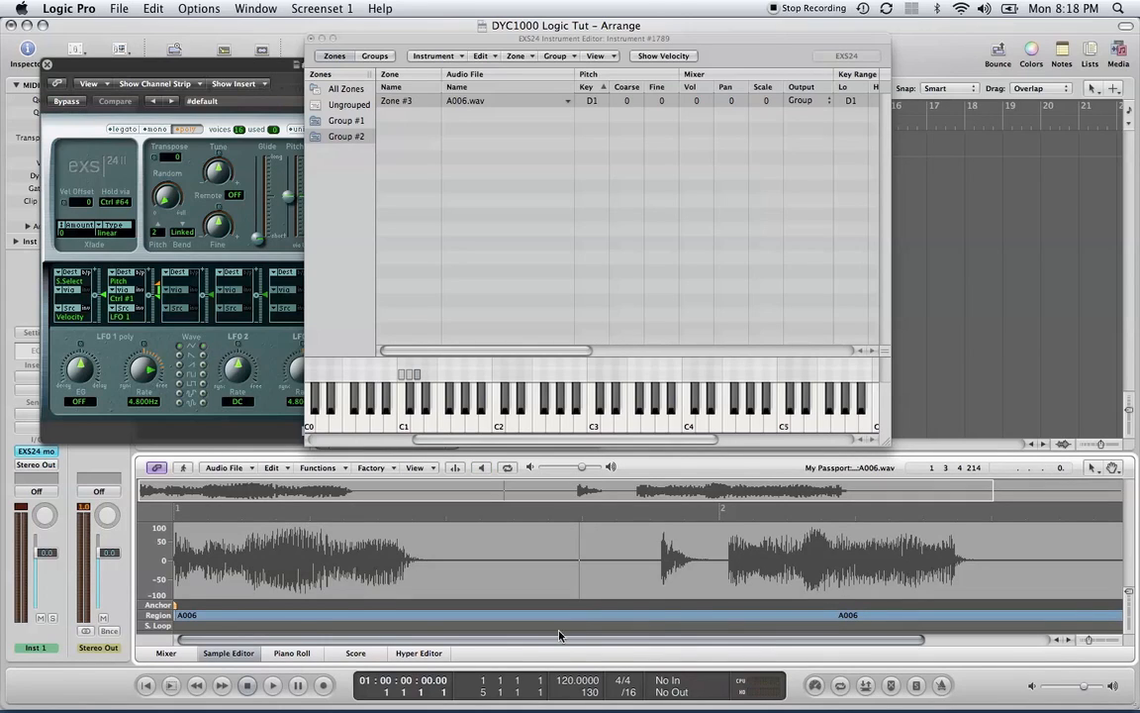
left_click_drag(553, 642, 755, 666)
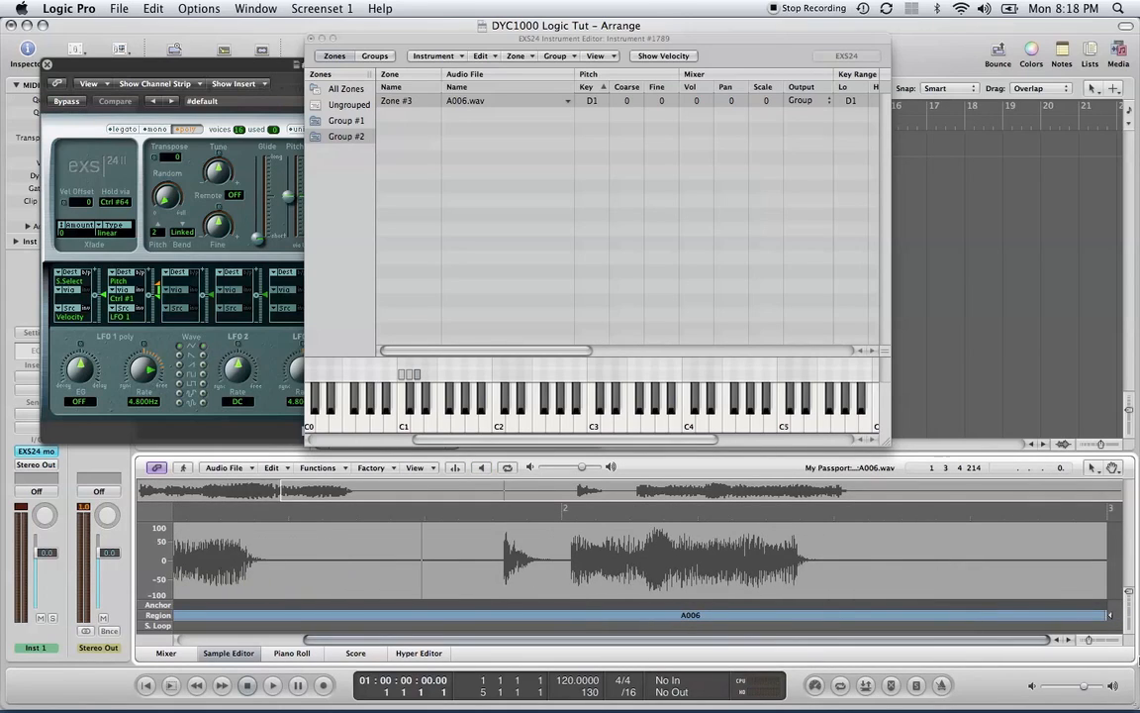
mouse_move(1107, 620)
left_mouse_down()
mouse_move(990, 556)
mouse_move(772, 558)
mouse_move(570, 533)
mouse_move(479, 598)
mouse_move(396, 539)
mouse_move(376, 570)
left_mouse_up()
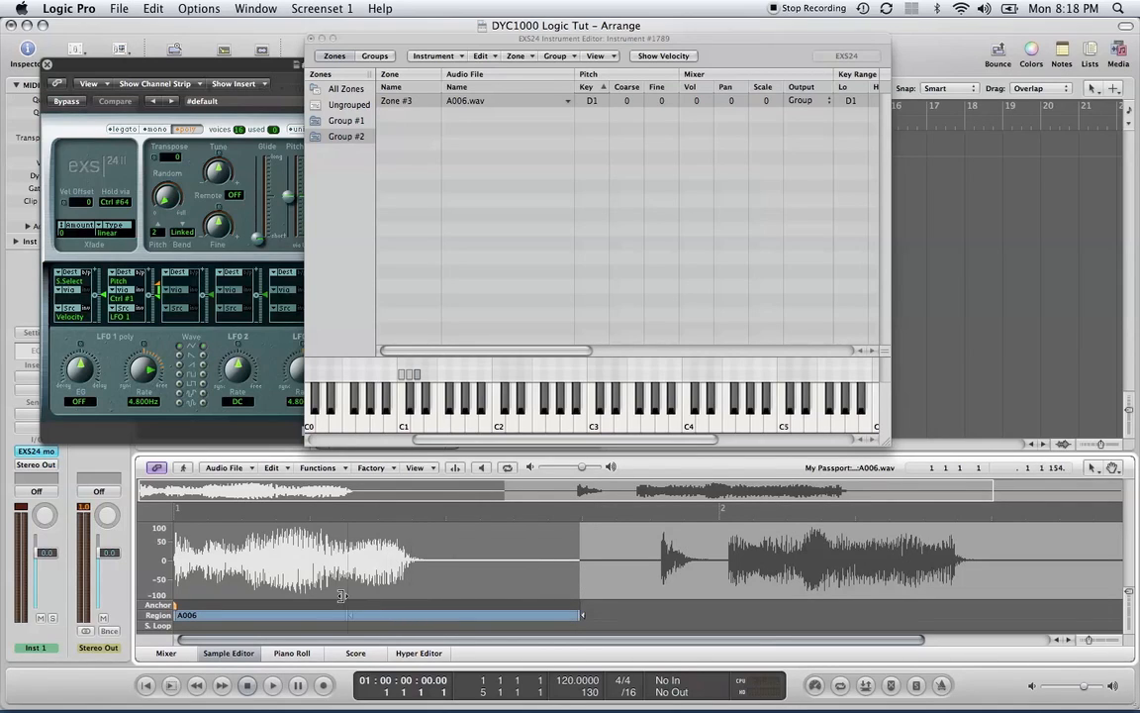
left_click_drag(307, 545, 334, 554)
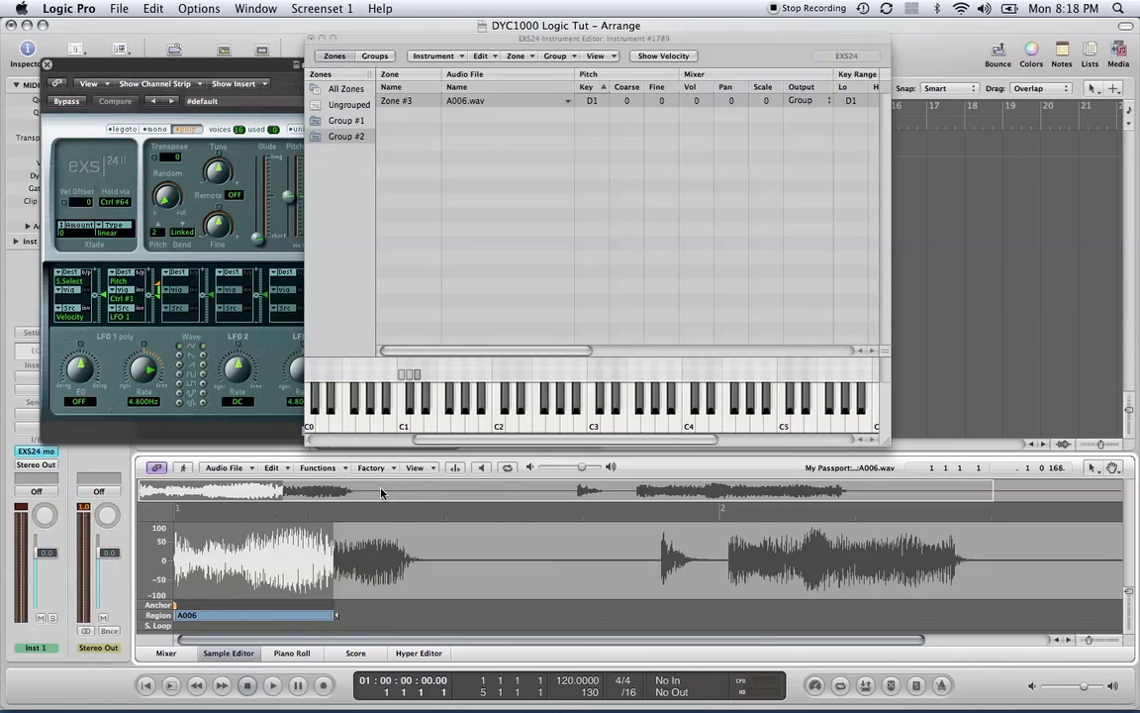
left_click(479, 468)
Step: Disable 1Shot playback and enable looping for the A006.wav zone
left_click_drag(558, 353, 727, 374)
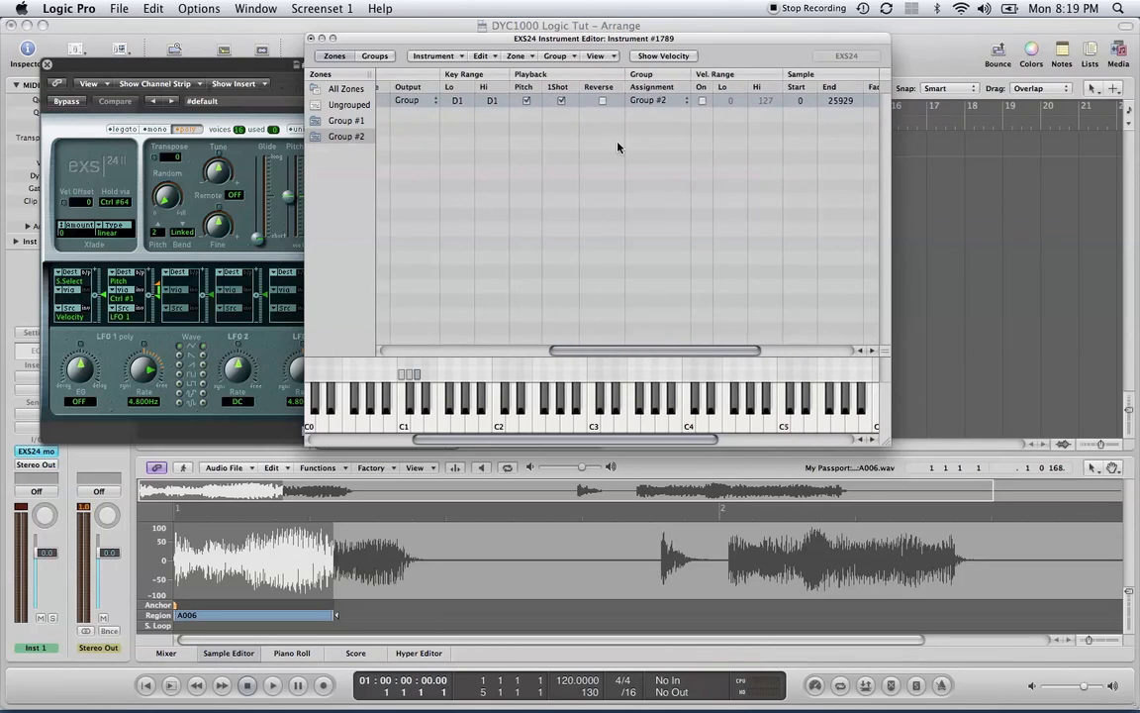
left_click(562, 102)
left_click_drag(588, 350, 669, 350)
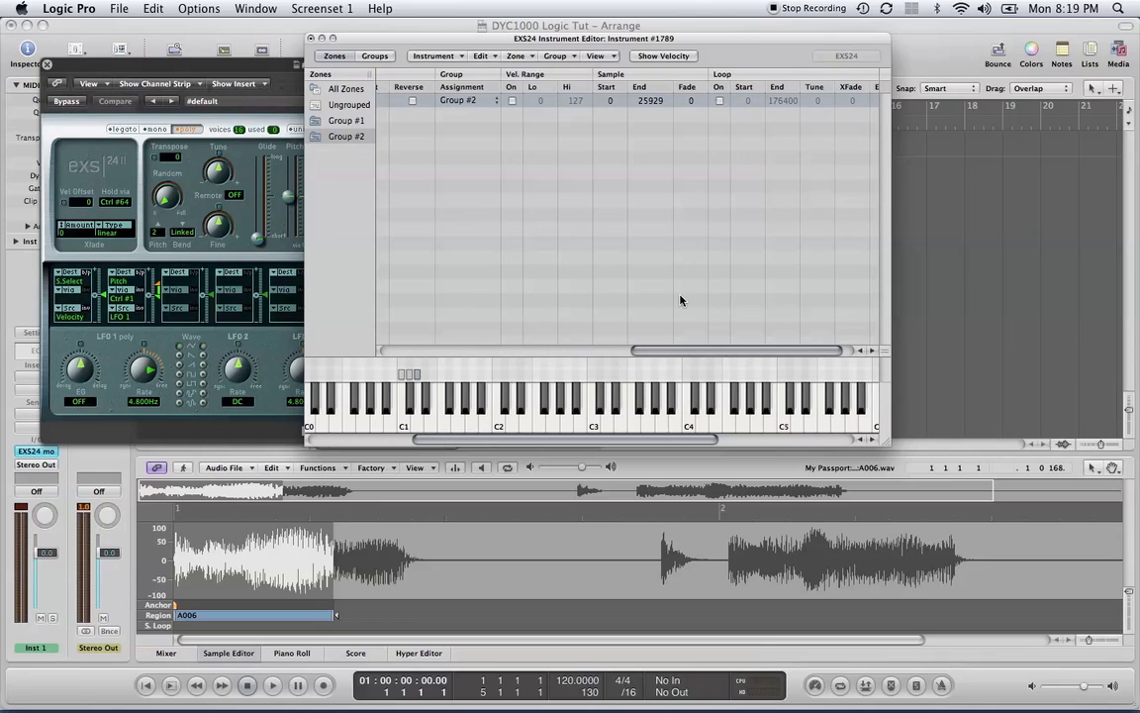
left_click(719, 102)
left_click_drag(733, 354, 460, 351)
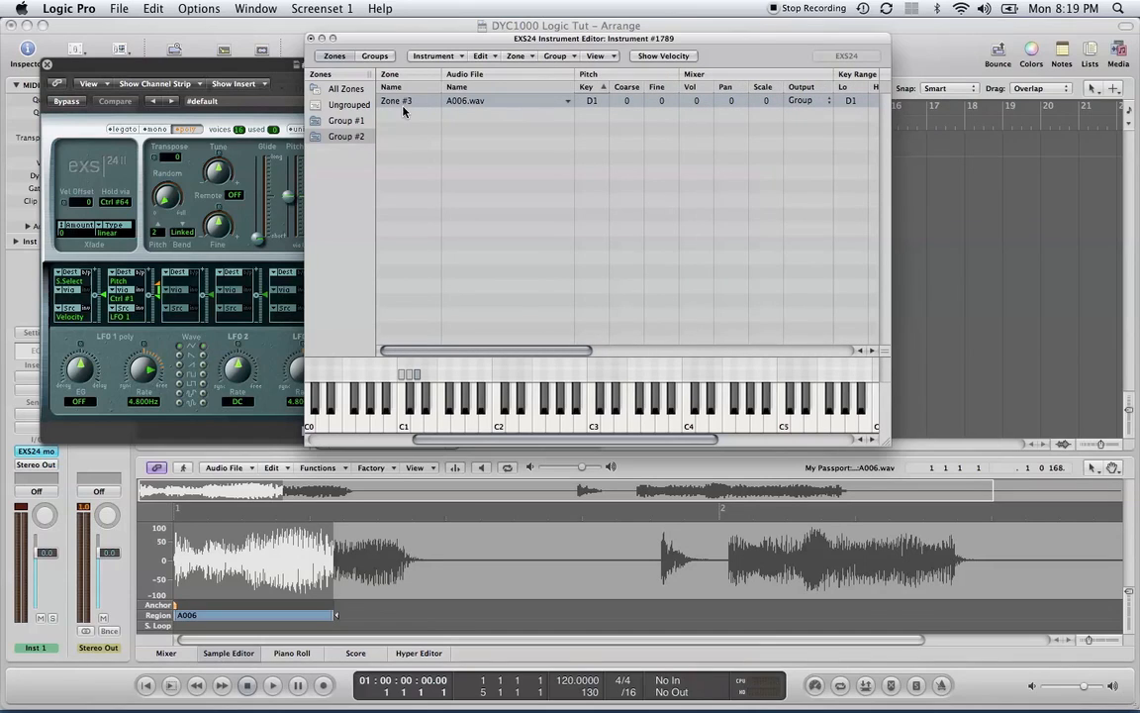
Step: Reopen A006.wav in the Sample Editor and shorten its sample loop to about the first 2 divisions 63 ticks
left_click(568, 101)
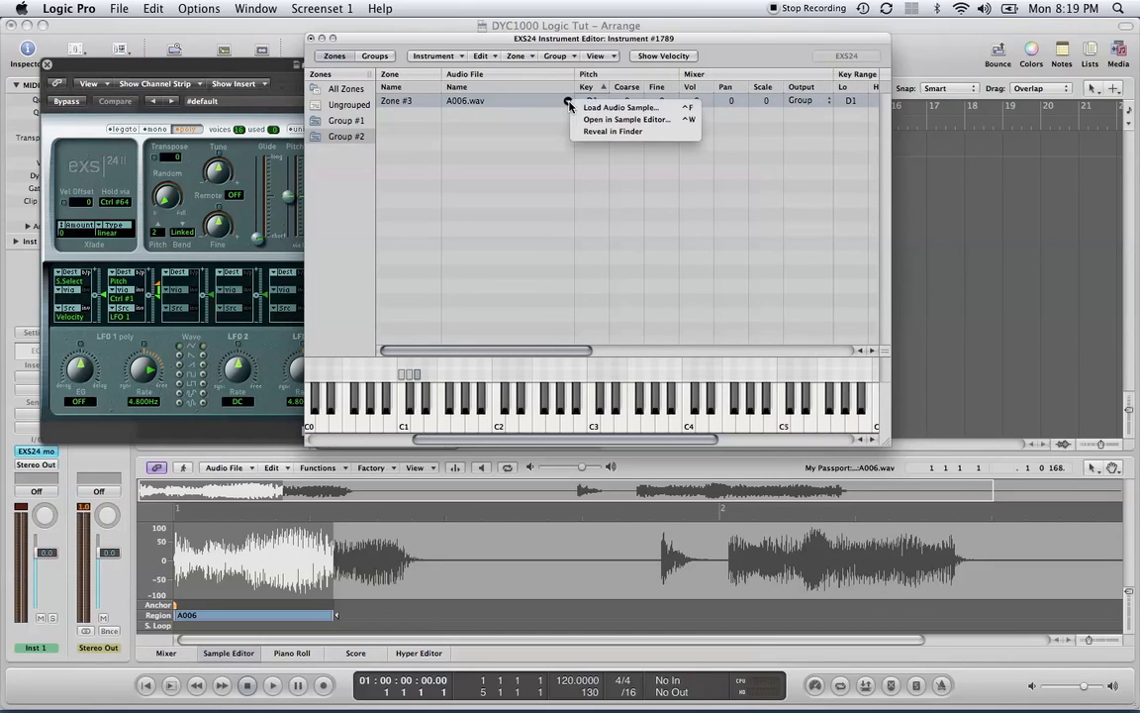
left_click(624, 120)
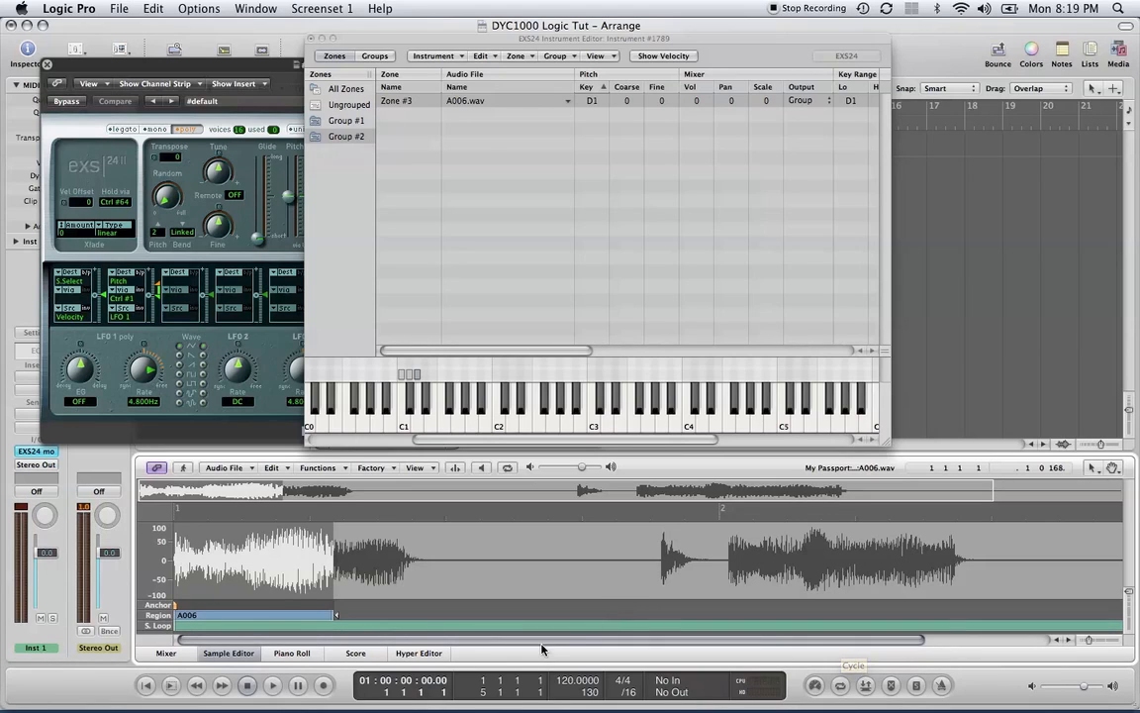
left_click(594, 632)
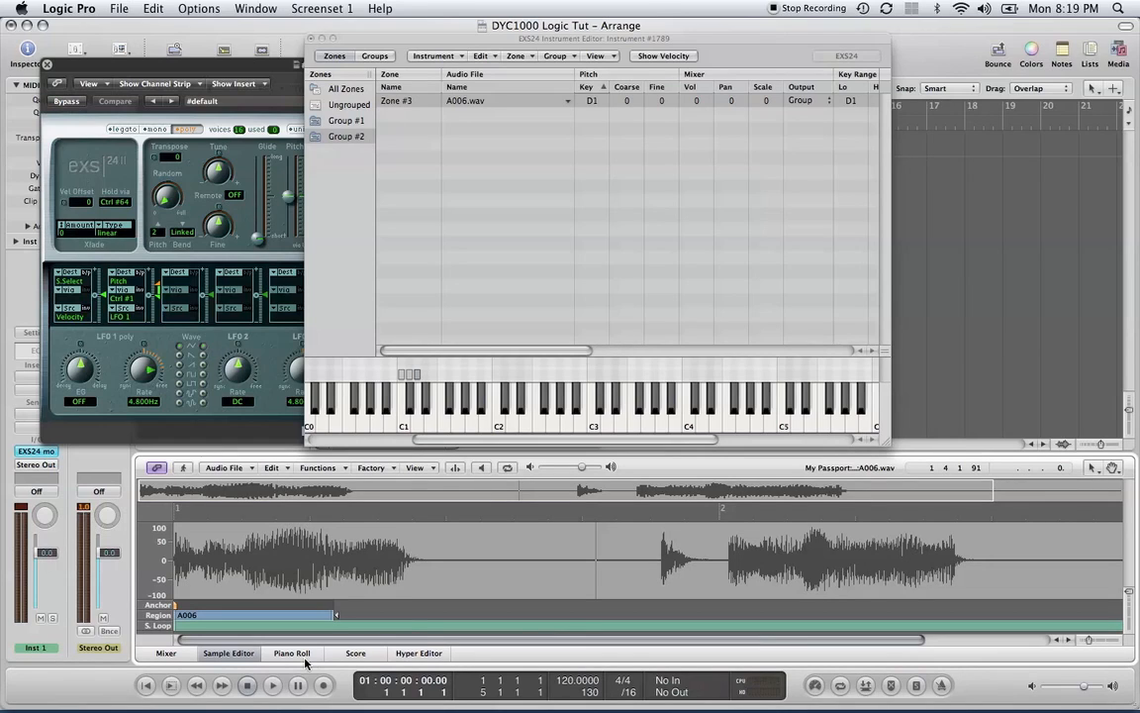
left_click_drag(246, 644, 542, 644)
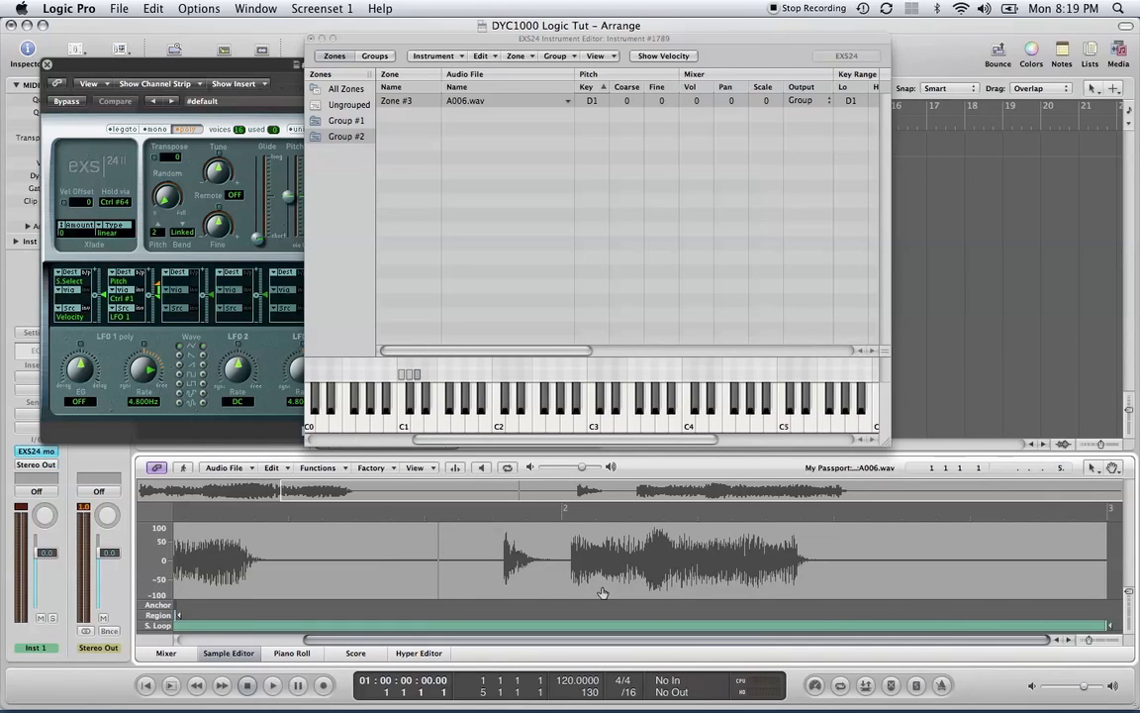
left_click_drag(408, 643, 239, 632)
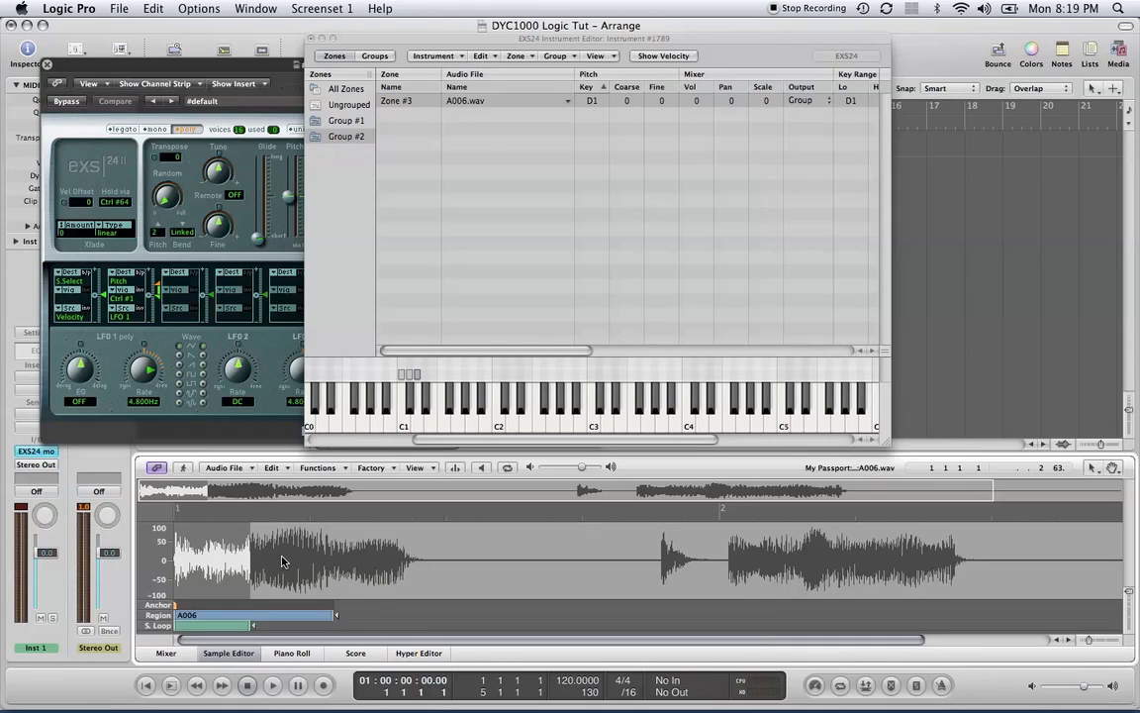
Step: Prelisten to the shortened loop section of A006.wav
key("Caps_Lock")
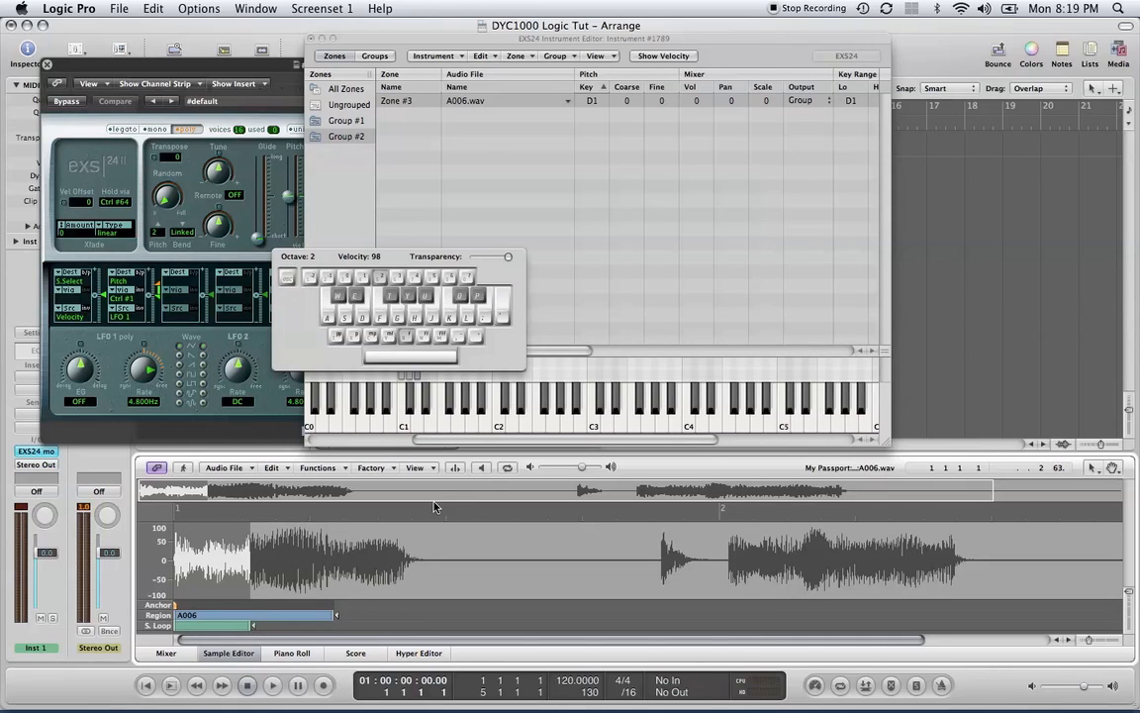
key("Caps_Lock")
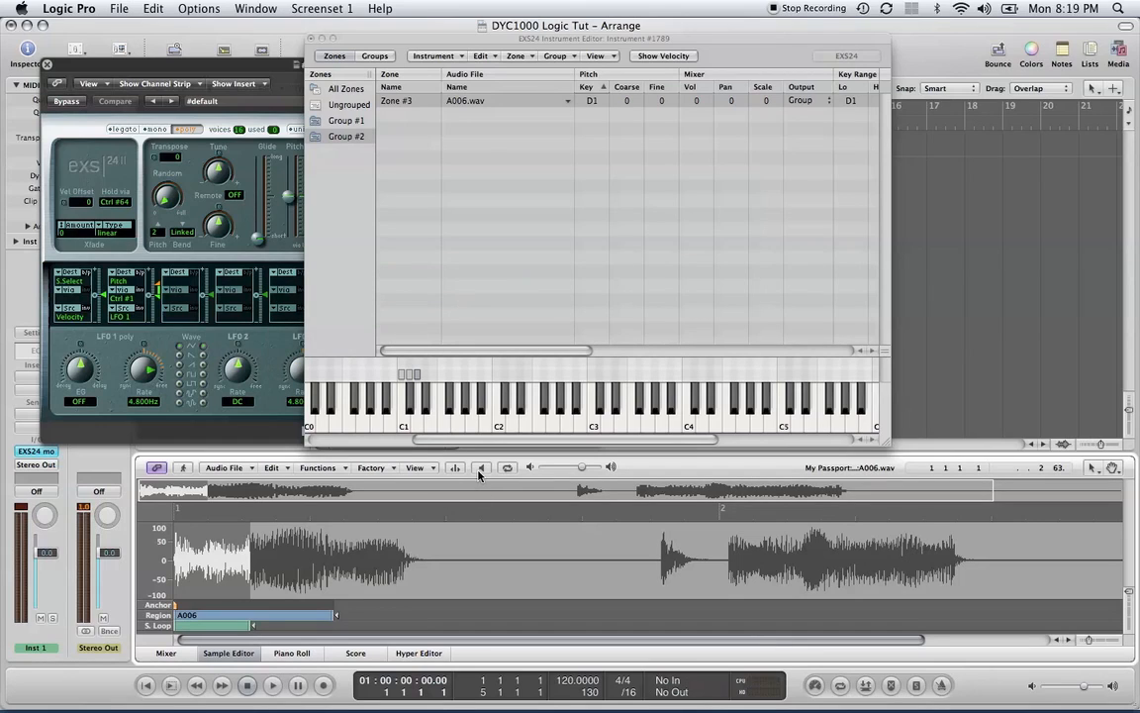
left_click(479, 468)
left_click(480, 470)
left_click(480, 471)
Step: Set Musical Typing to octave 1, play the C1 and D1 zones, and close the keyboard
key("Caps_Lock")
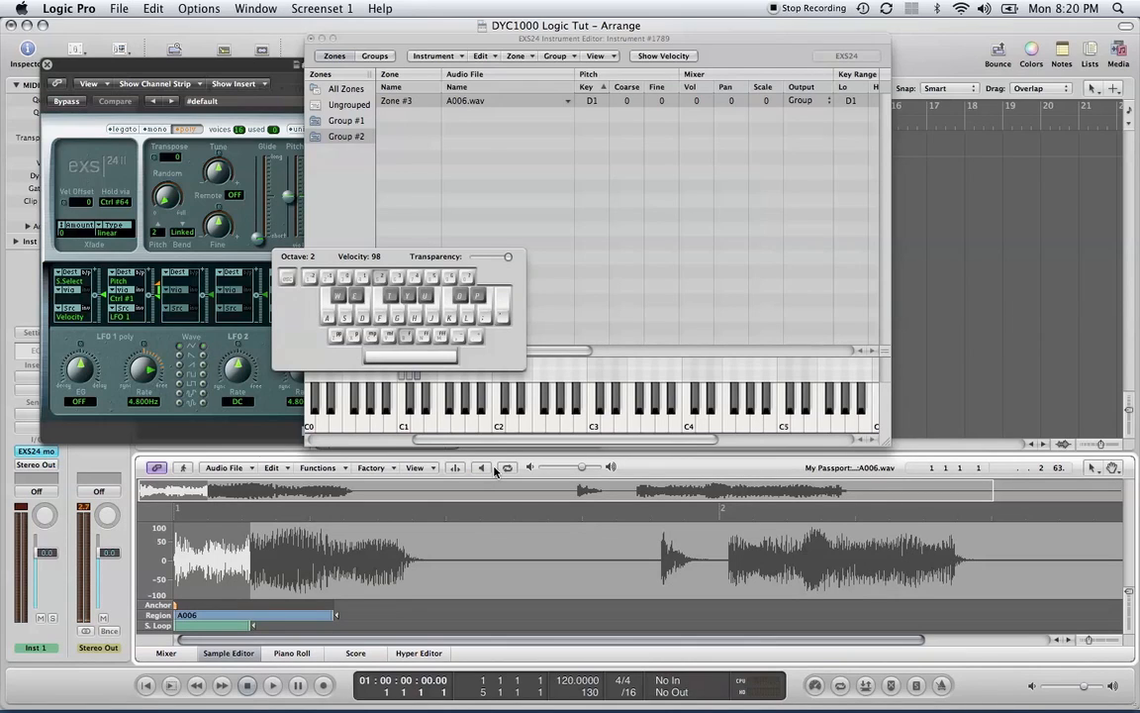
key("1")
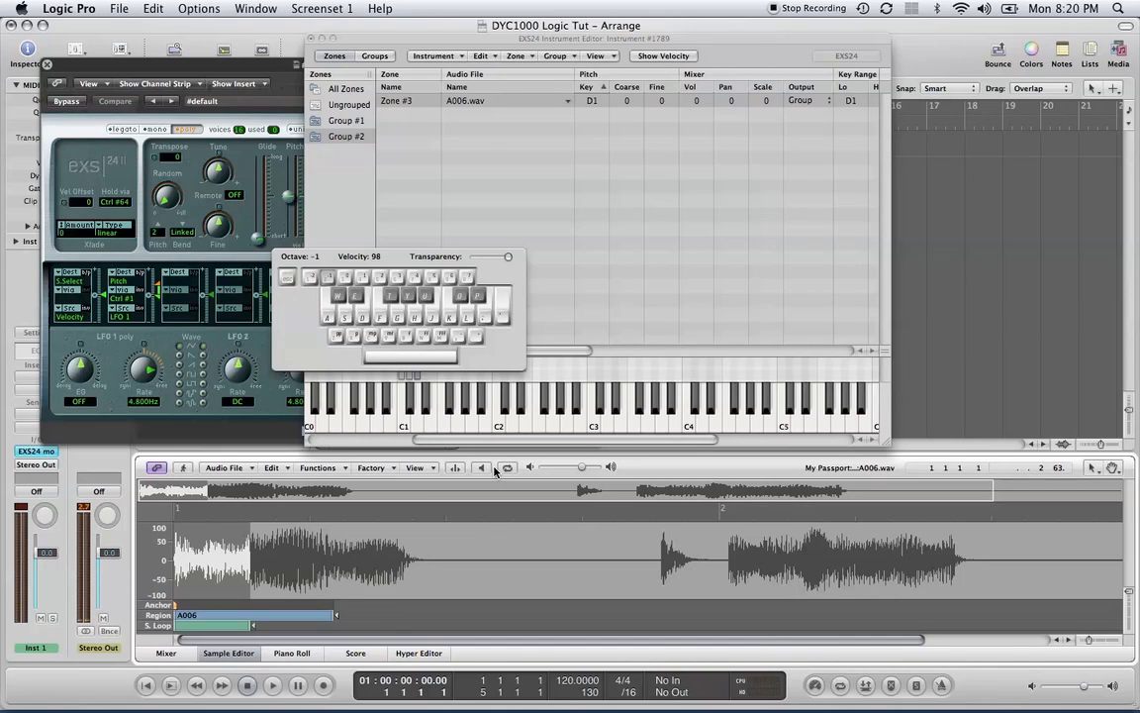
key("3")
key("4")
key("a")
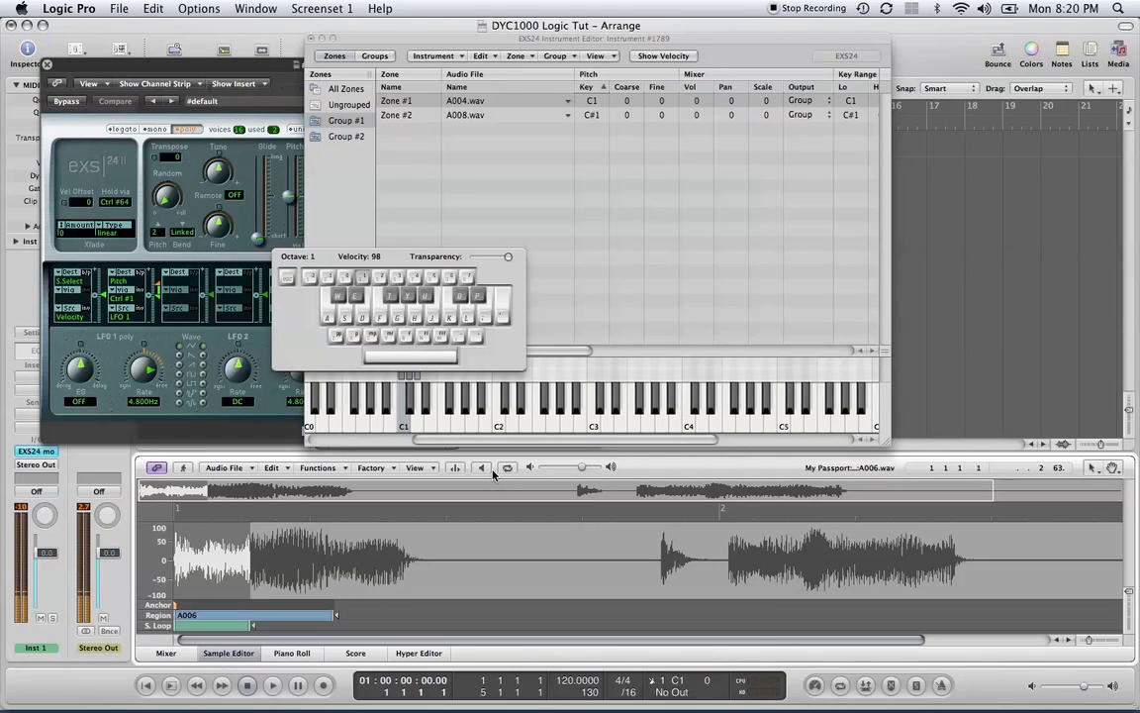
key("s")
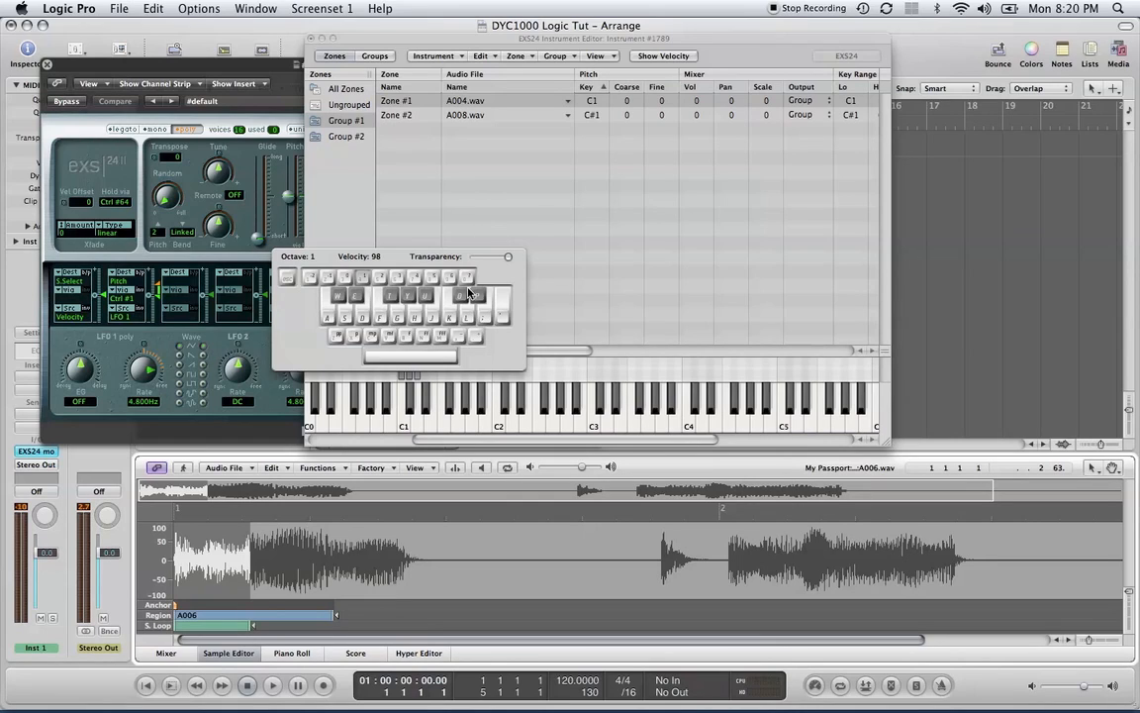
key("Caps_Lock")
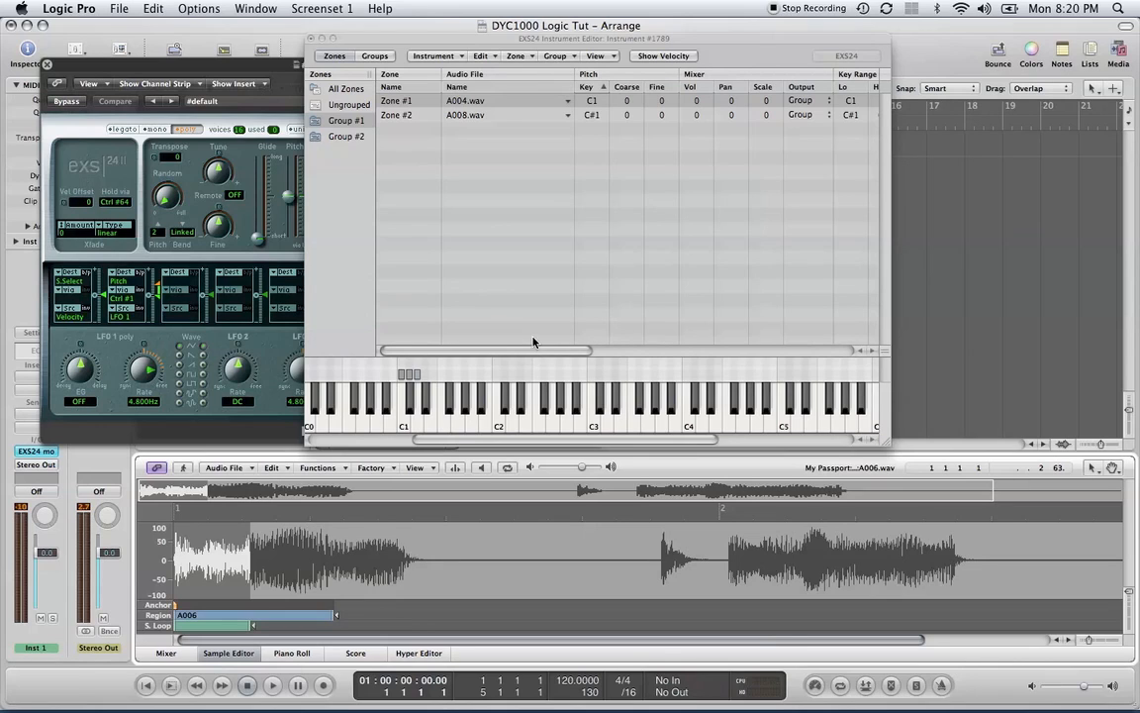
Step: Set the output of the A004.wav zone on C1 to 3-4
left_click_drag(529, 352, 580, 370)
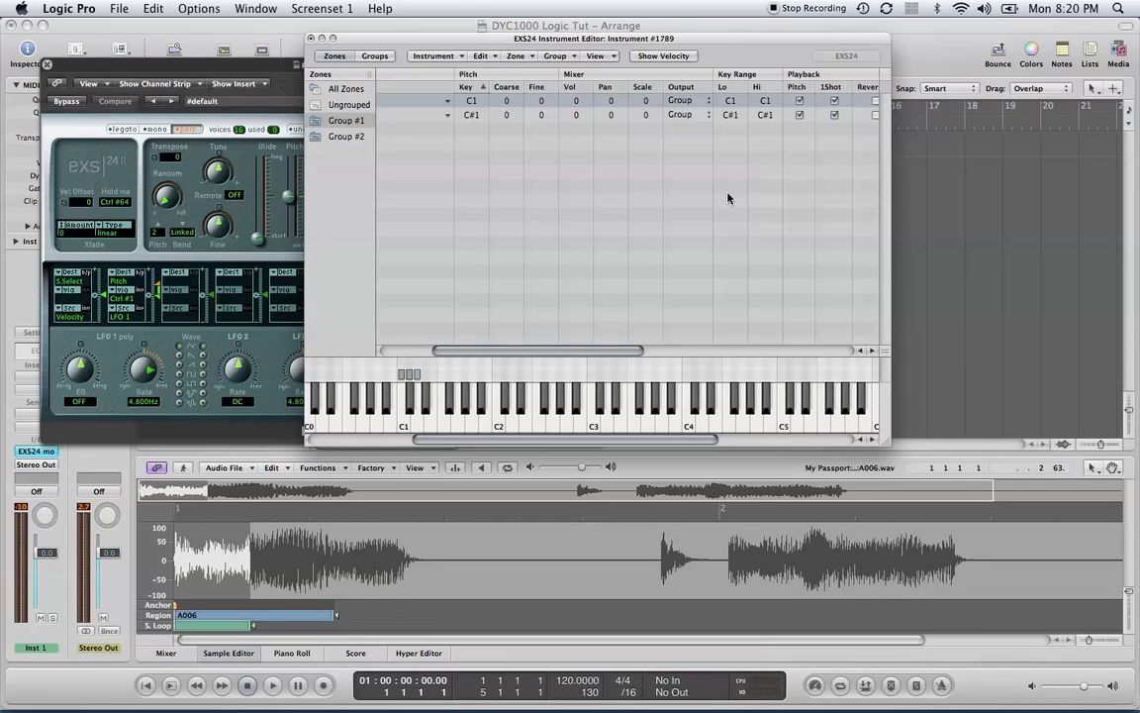
left_click(709, 103)
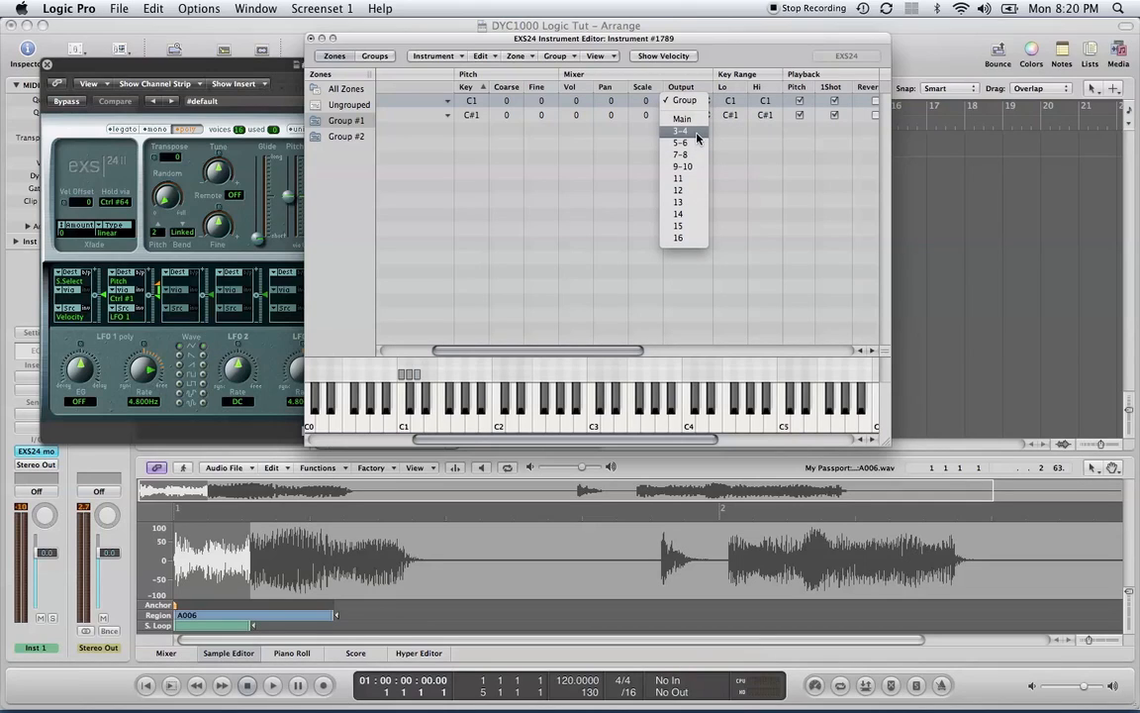
left_click(696, 133)
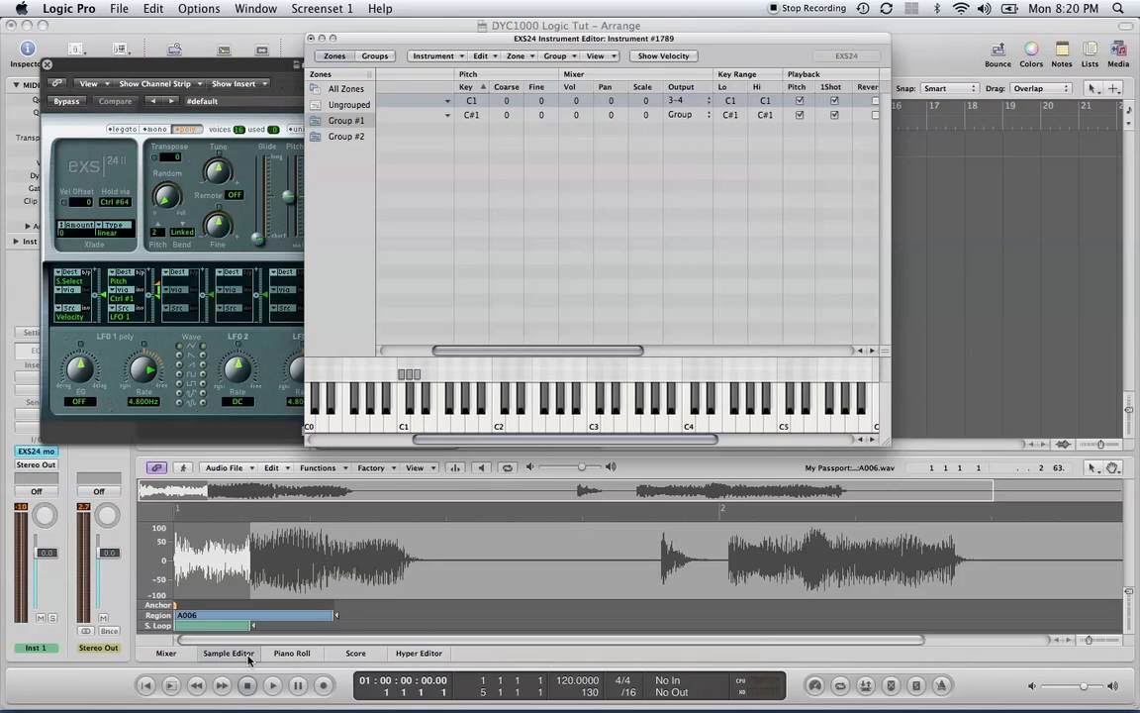
Step: Show the mixer and close the EXS24 plug-in window to uncover the channel strips
left_click(167, 652)
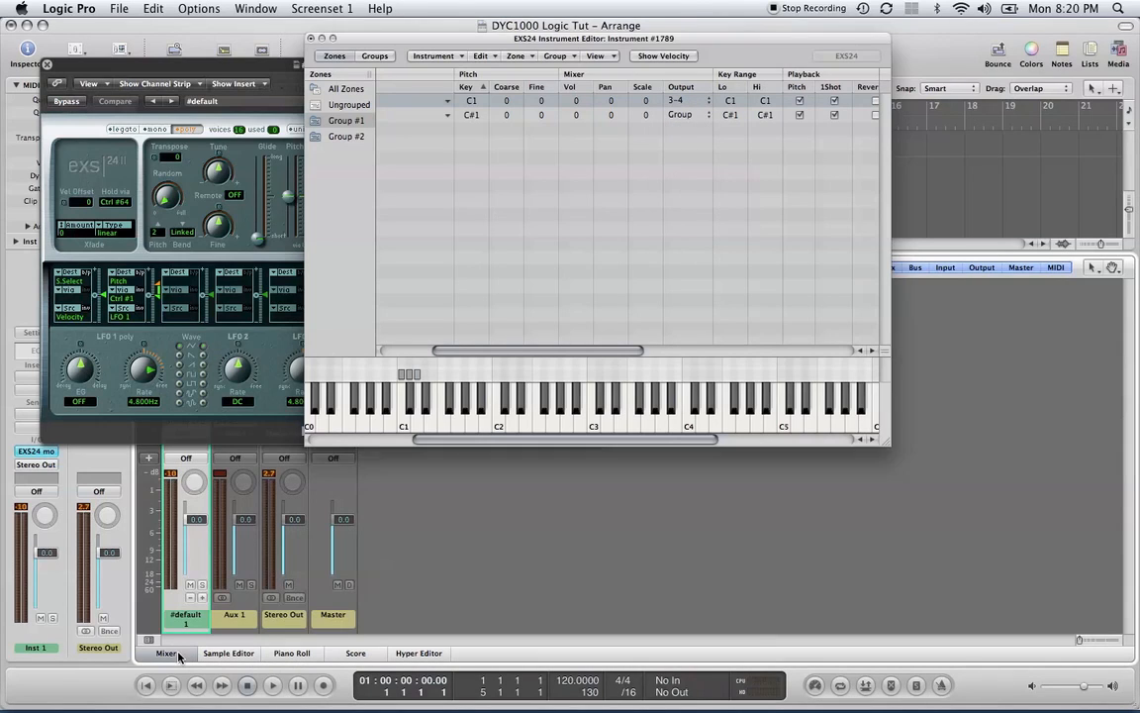
left_click(46, 63)
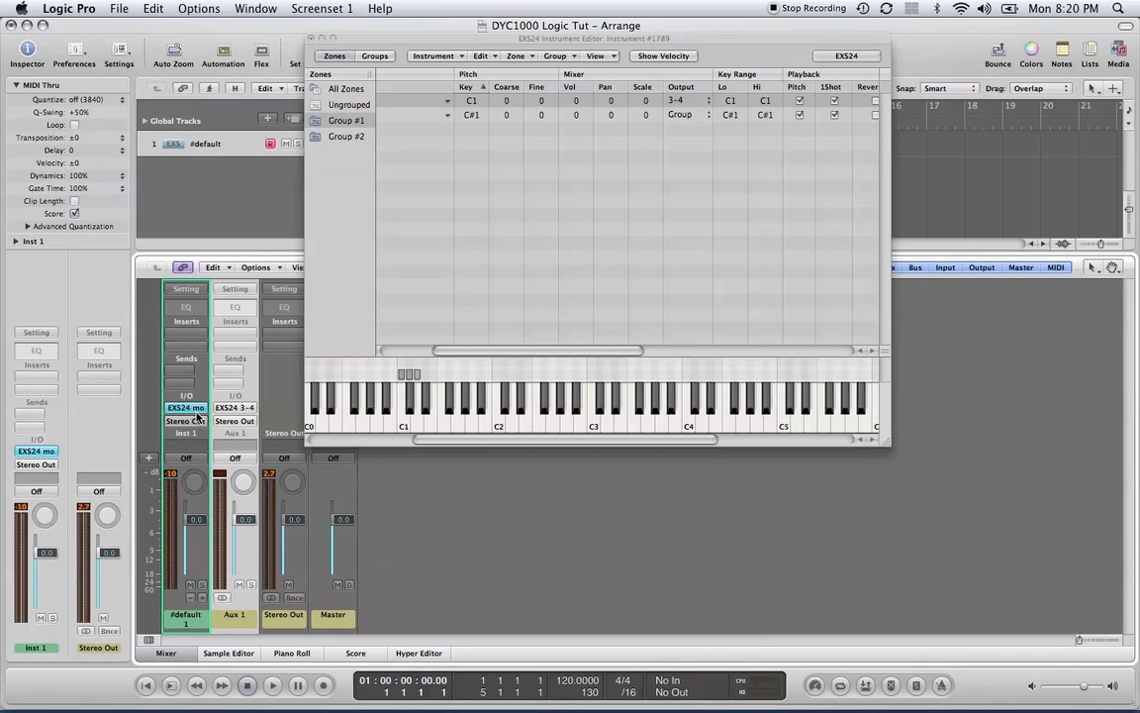
Step: Add two more aux channel strips for the EXS24 outputs 5-6 and 7-8
left_click(707, 118)
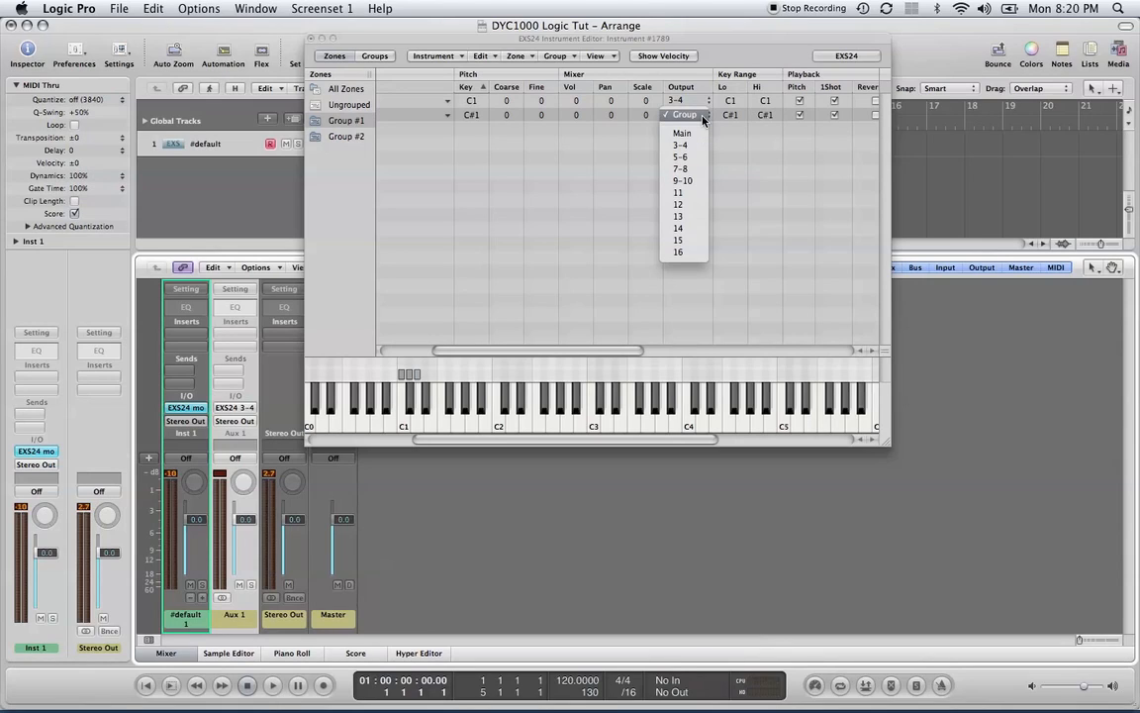
left_click(698, 116)
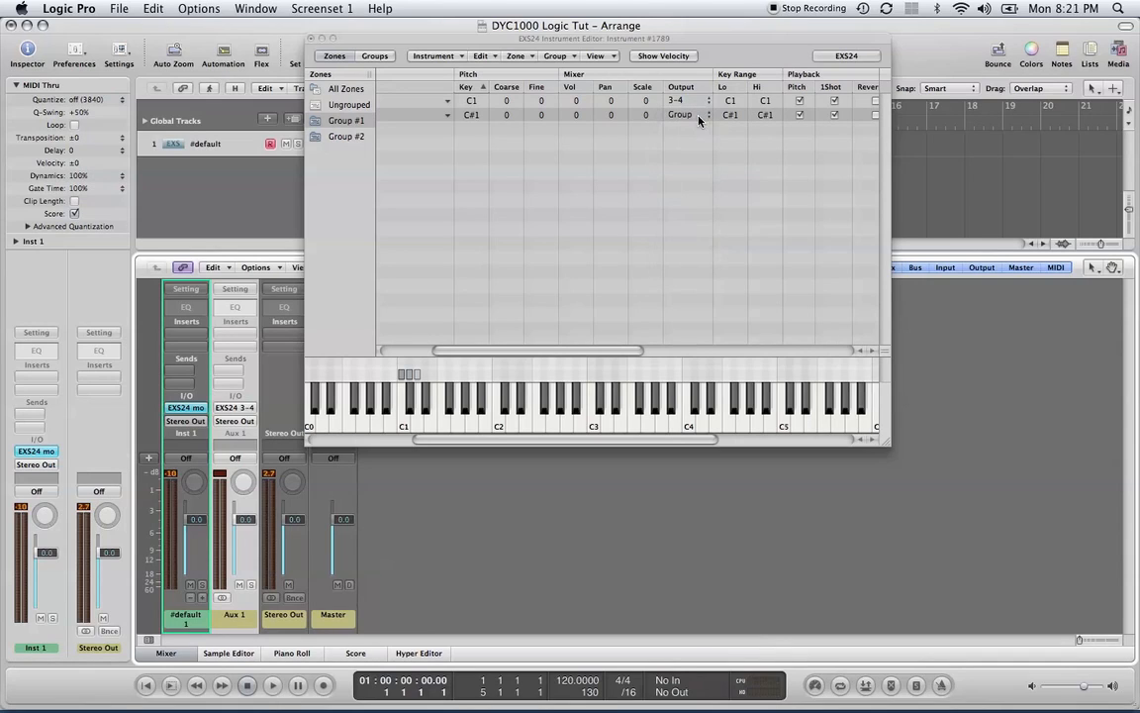
left_click(204, 598)
left_click(204, 598)
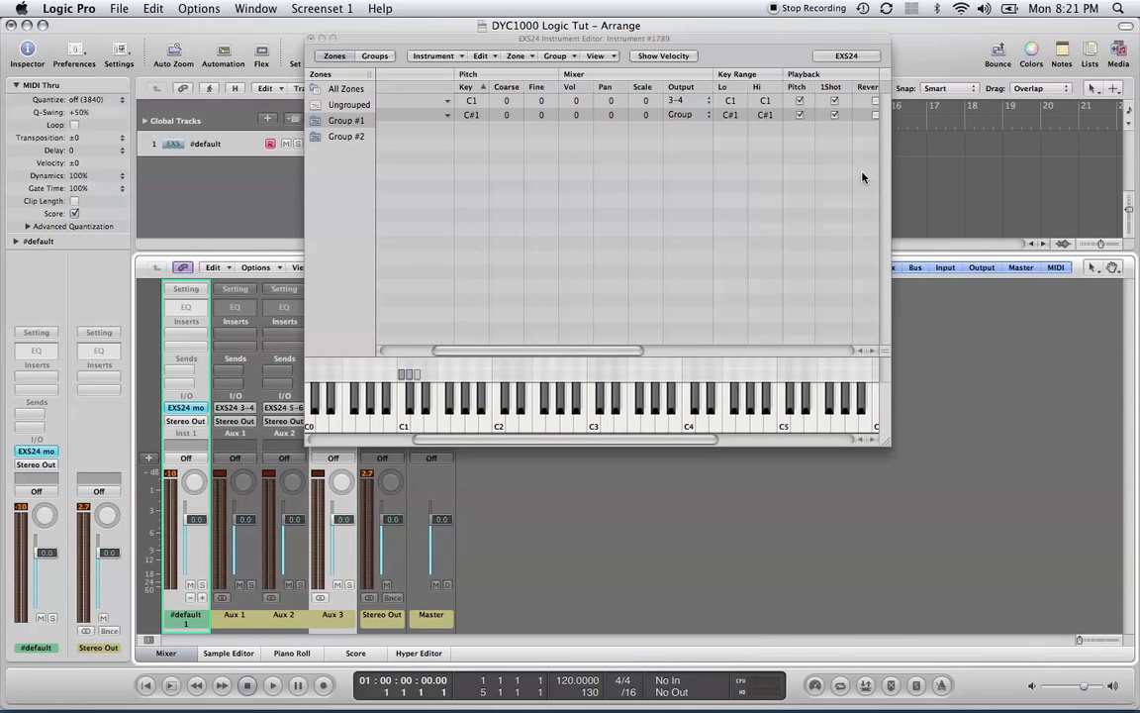
Step: Set the output of the C#1 zone to 5-6 and move the instrument editor clear of the channel strips
left_click(707, 116)
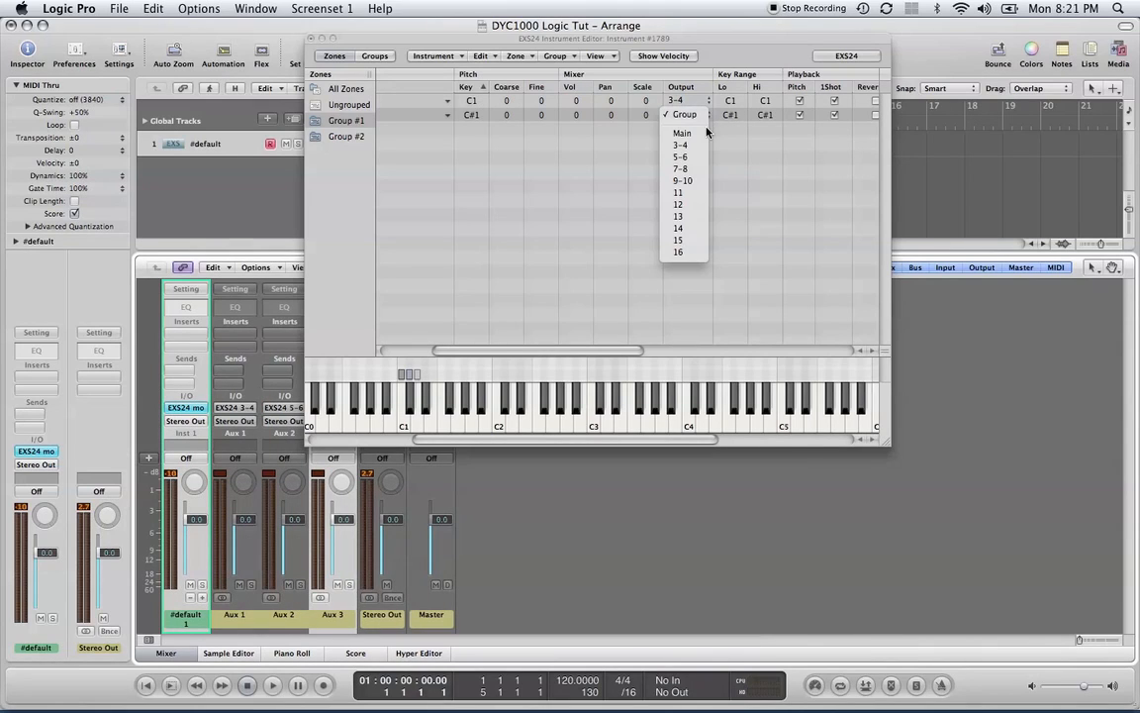
left_click(704, 160)
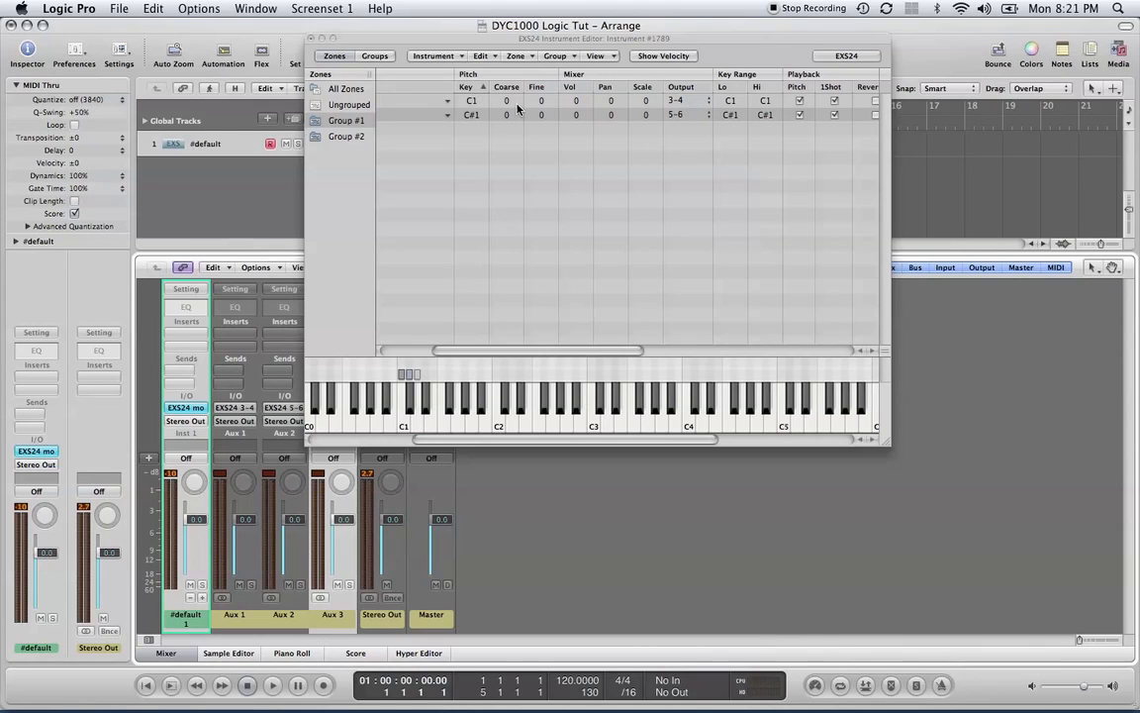
left_click(519, 40)
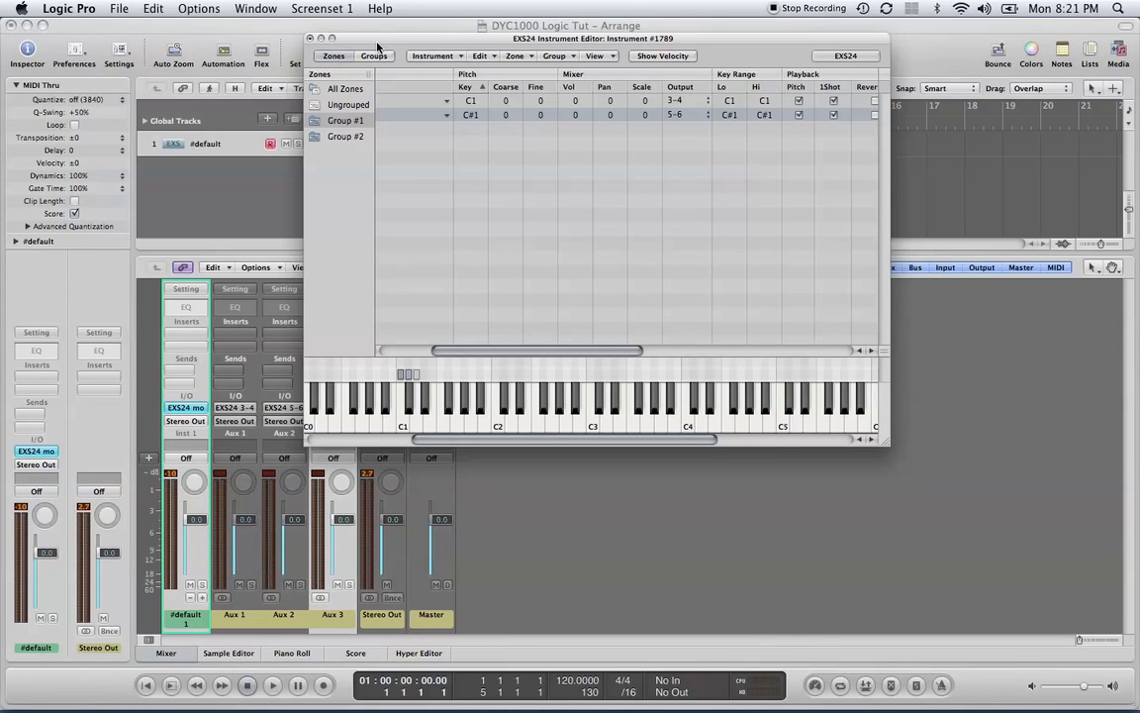
left_click_drag(385, 44, 556, 66)
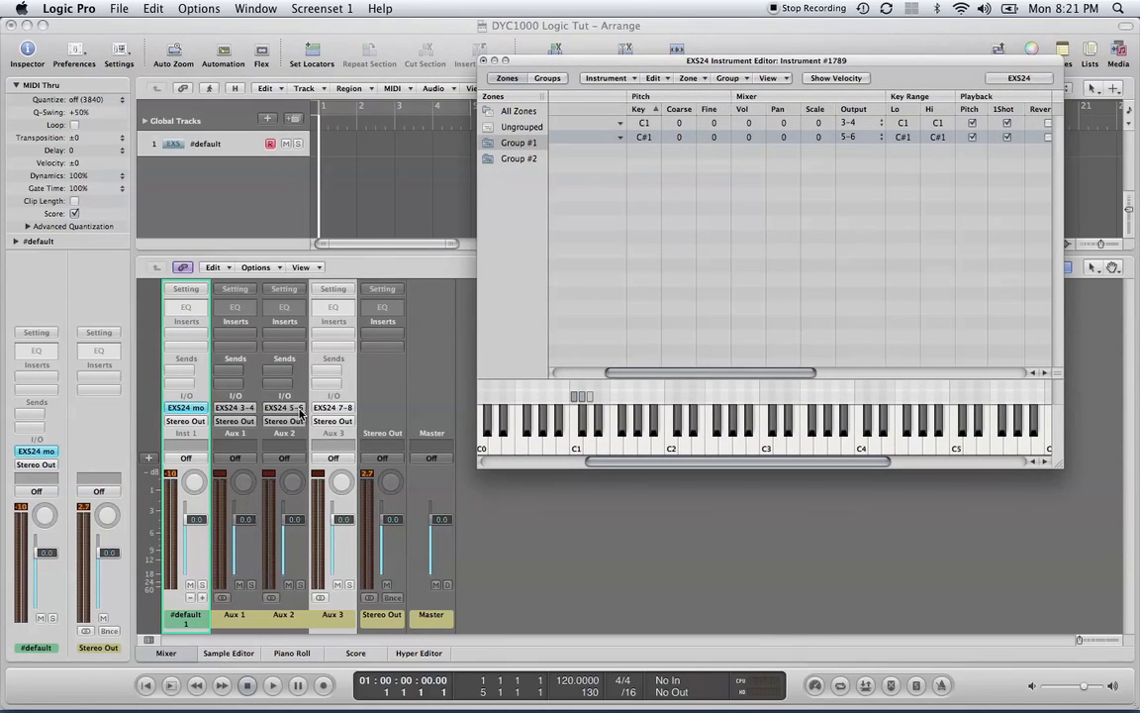
Step: Insert a Chorus modulation effect on the Aux 1 channel strip that carries EXS24 output 3-4
left_click(271, 368)
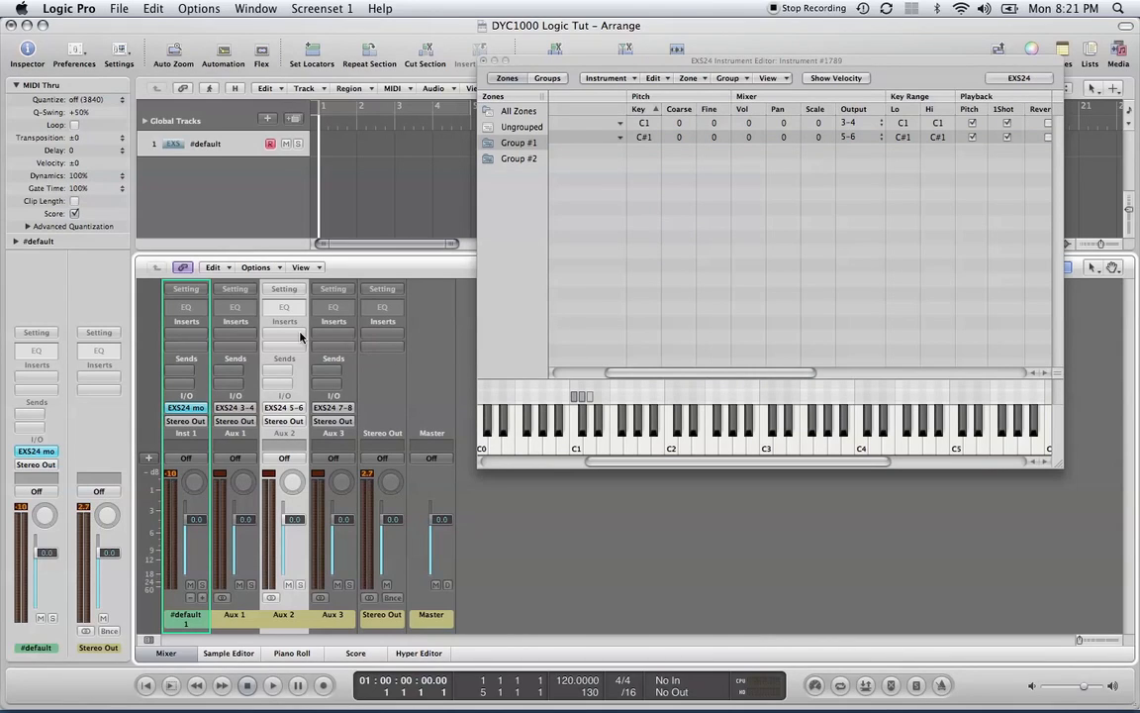
left_click(231, 336)
mouse_move(277, 418)
mouse_move(335, 423)
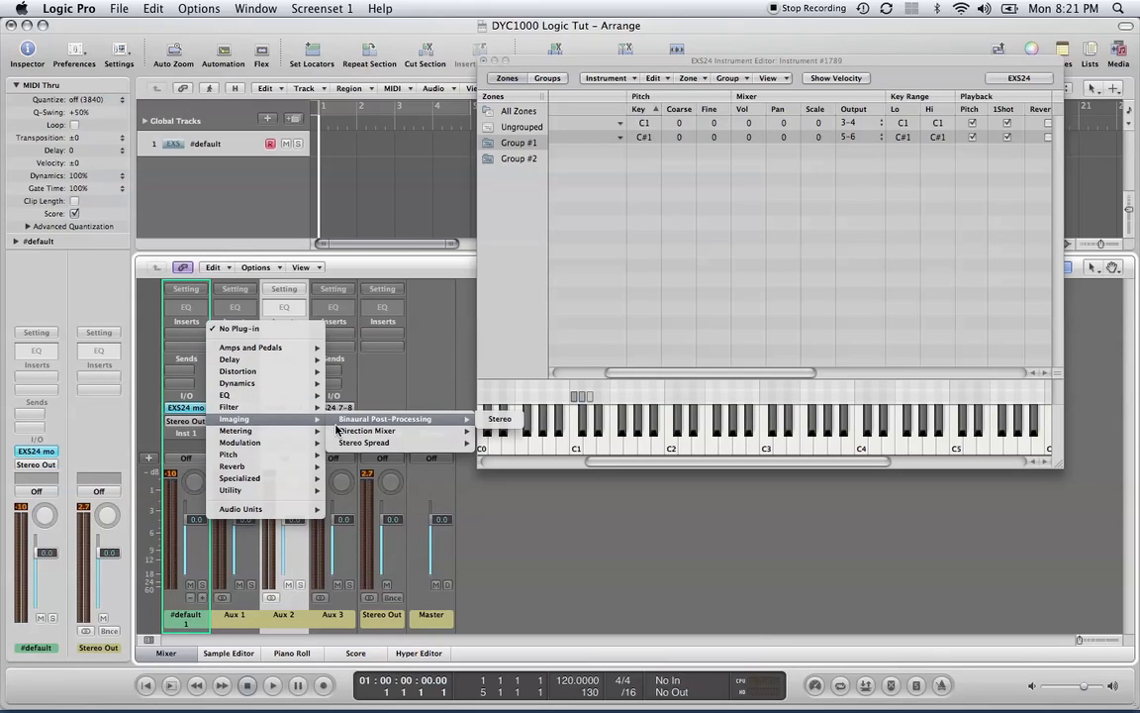
mouse_move(295, 443)
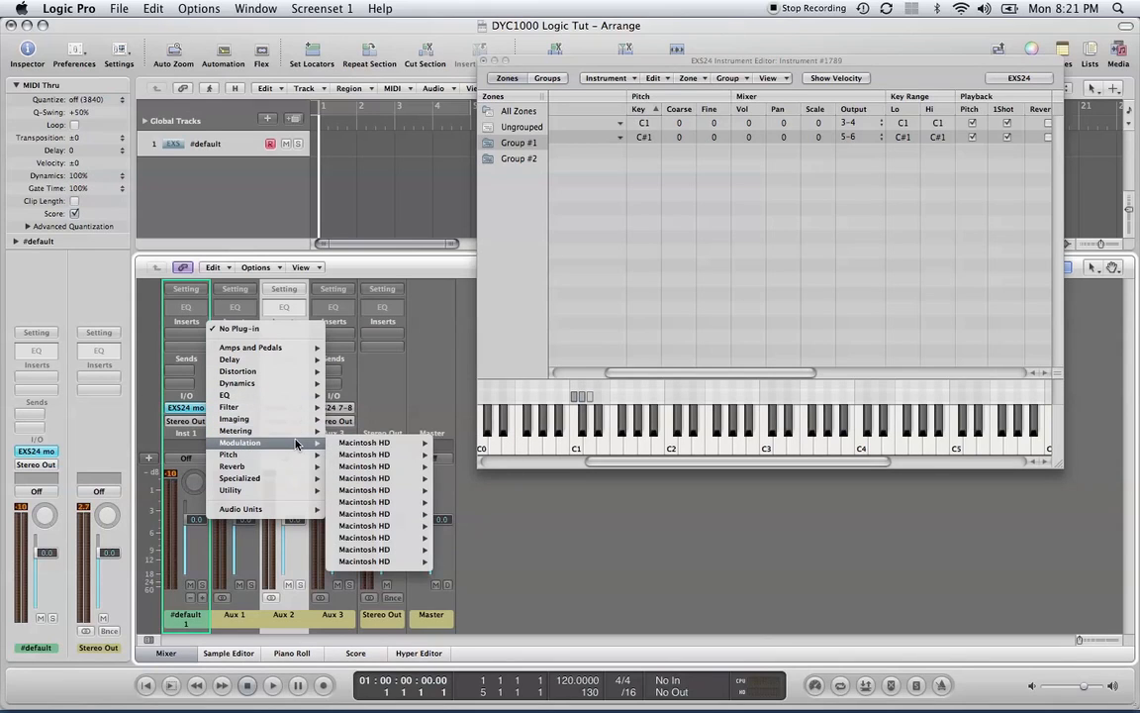
left_click(448, 451)
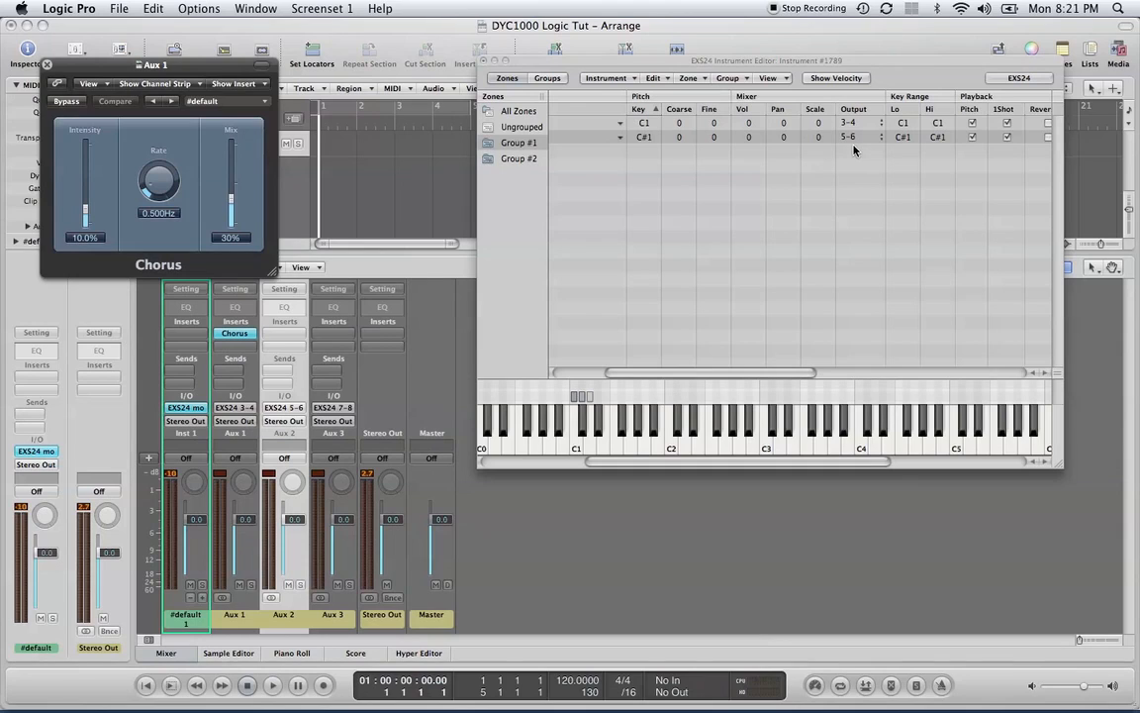
Step: Show Musical Typing, play the C1 and C#1 zones alternately to compare their separate outputs, and close the keyboard
key("Caps_Lock")
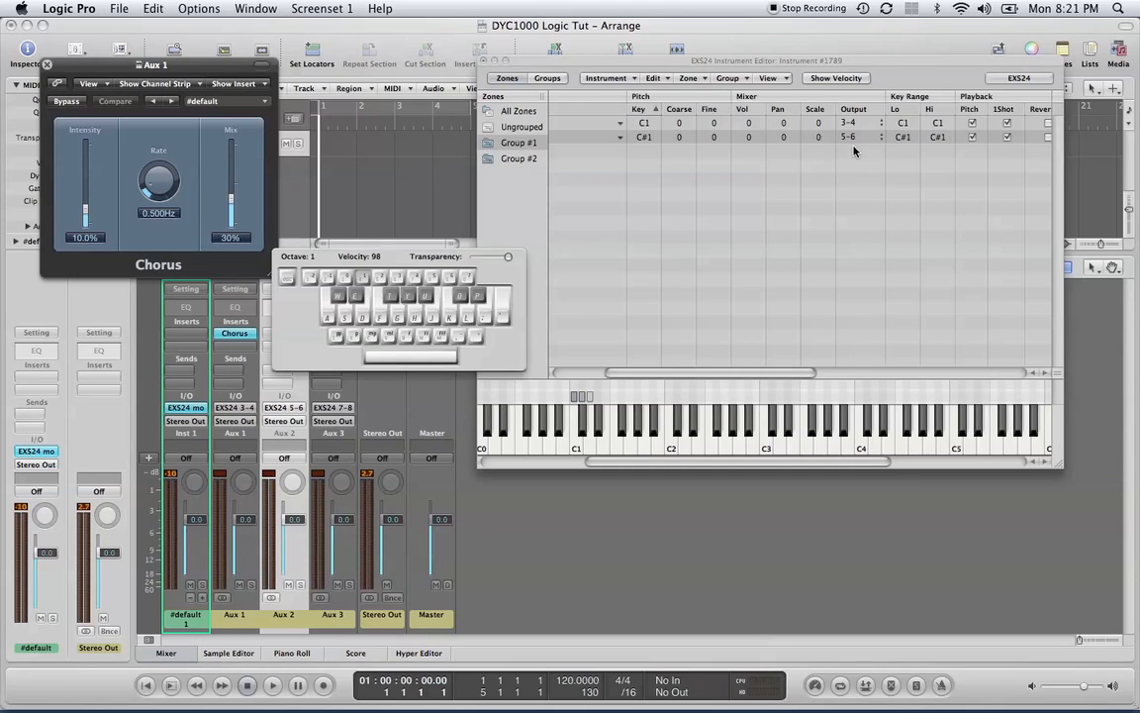
left_click(344, 317)
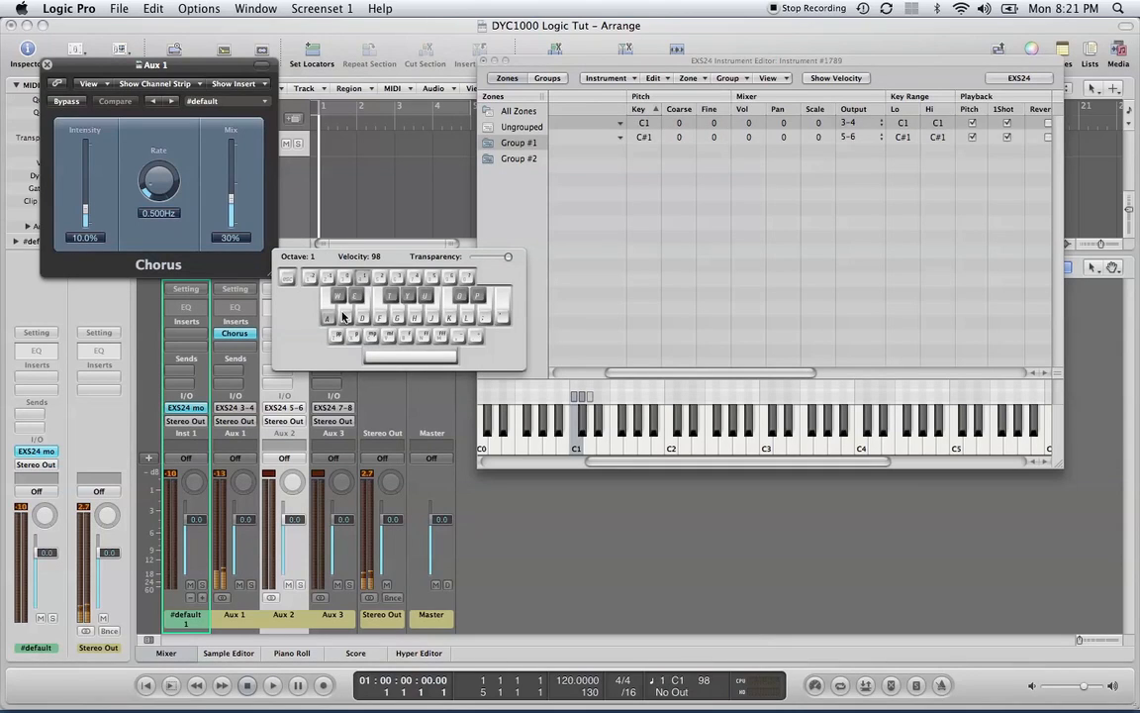
key("w")
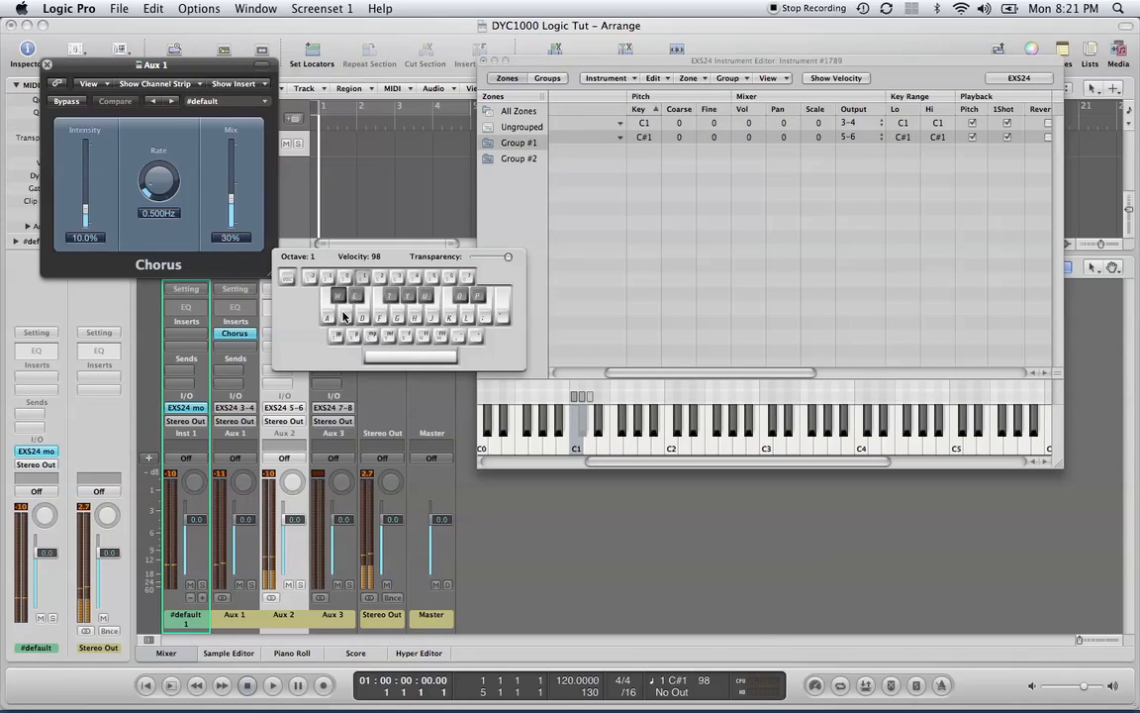
key("s")
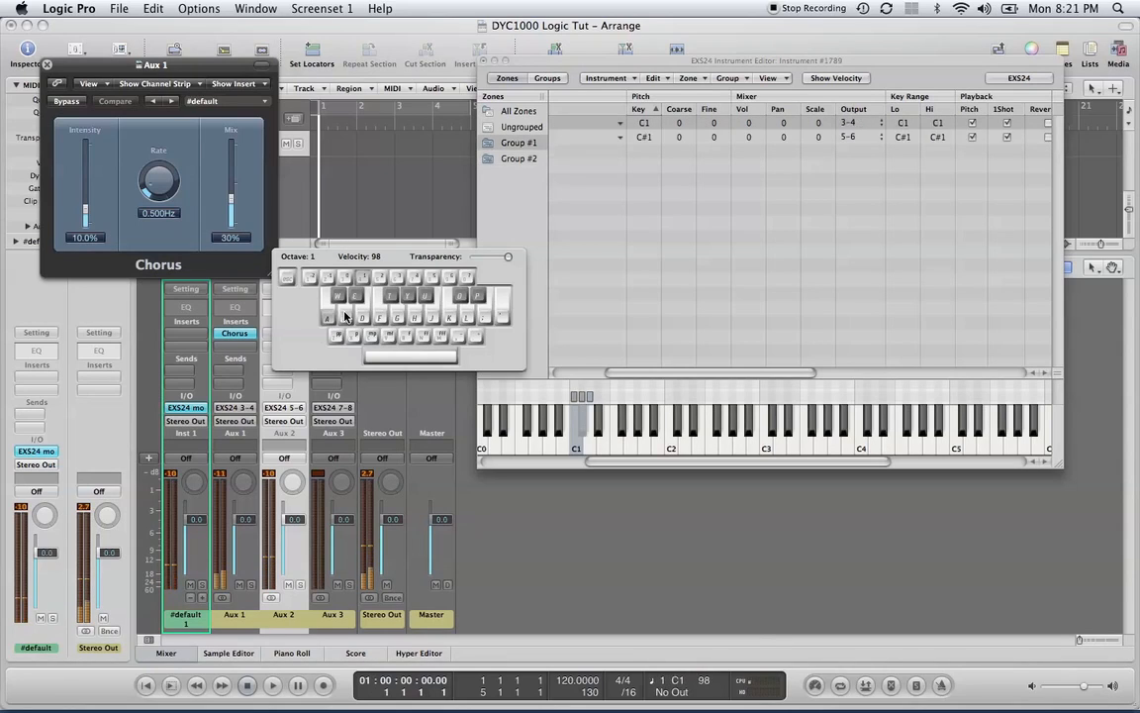
key("w")
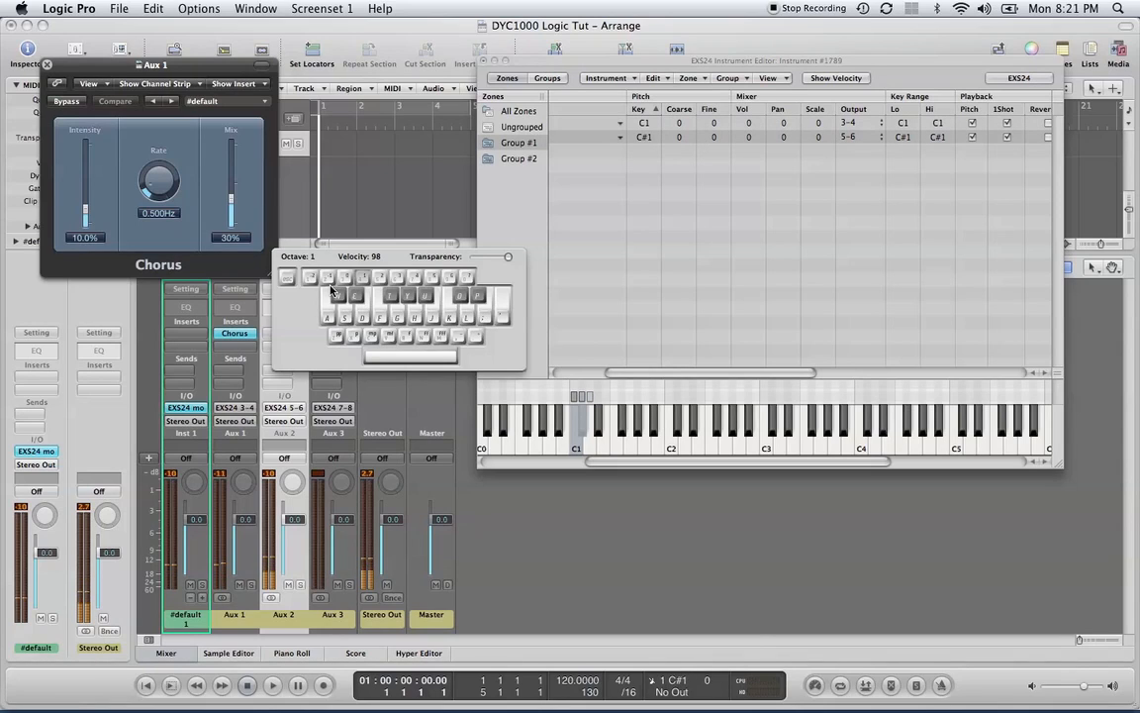
left_click(282, 250)
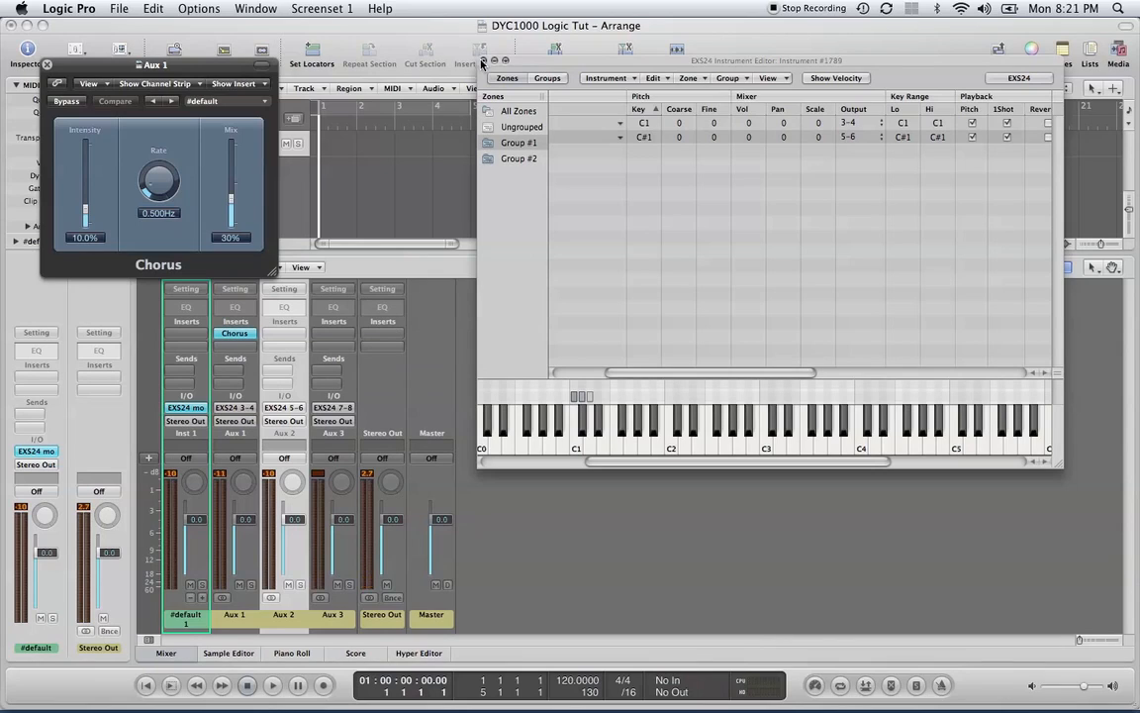
Step: Cancel closing the instrument editor and close the Chorus plug-in window instead
key("super+w")
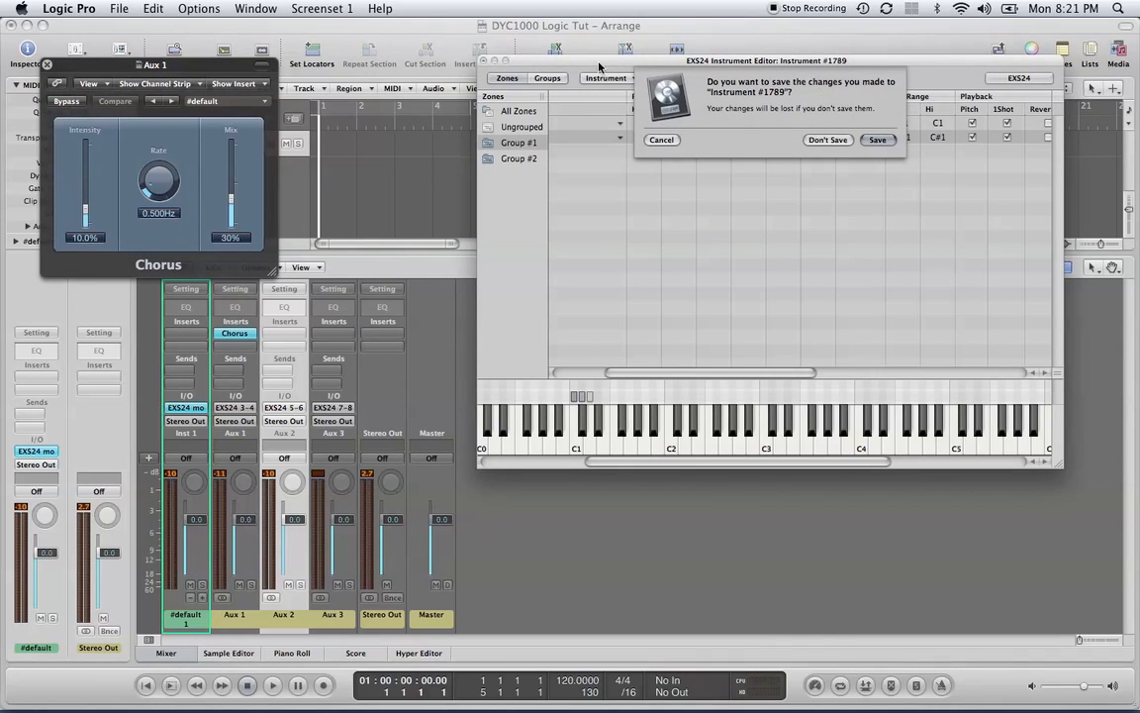
left_click(669, 142)
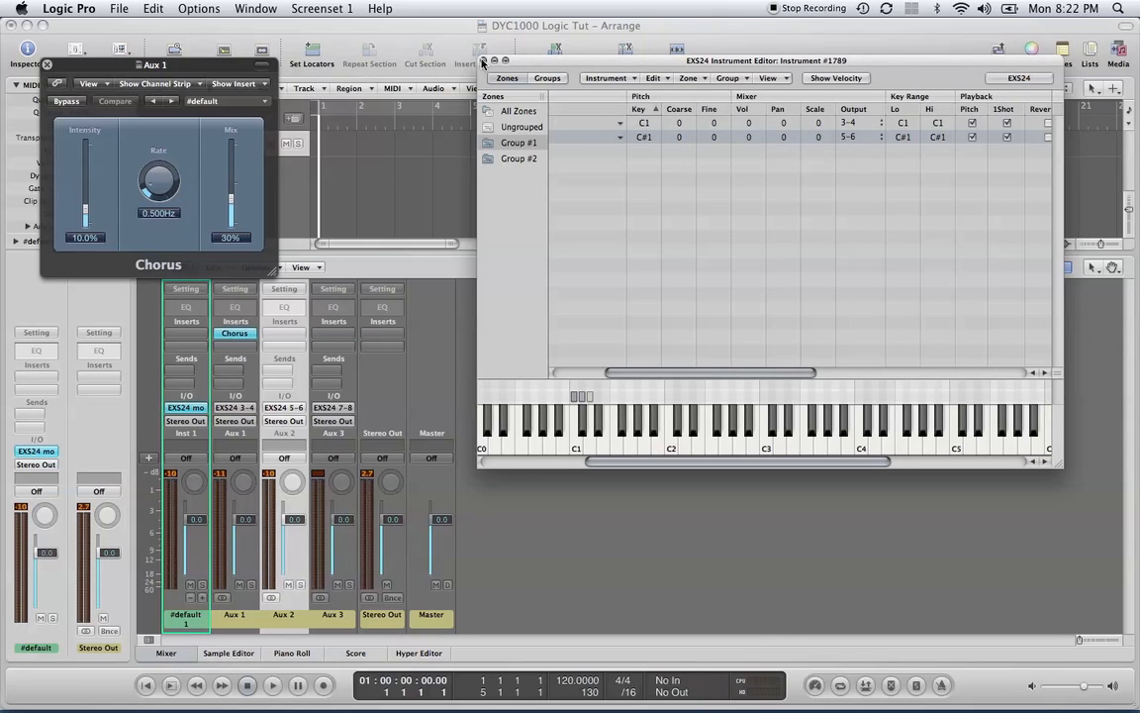
left_click(46, 64)
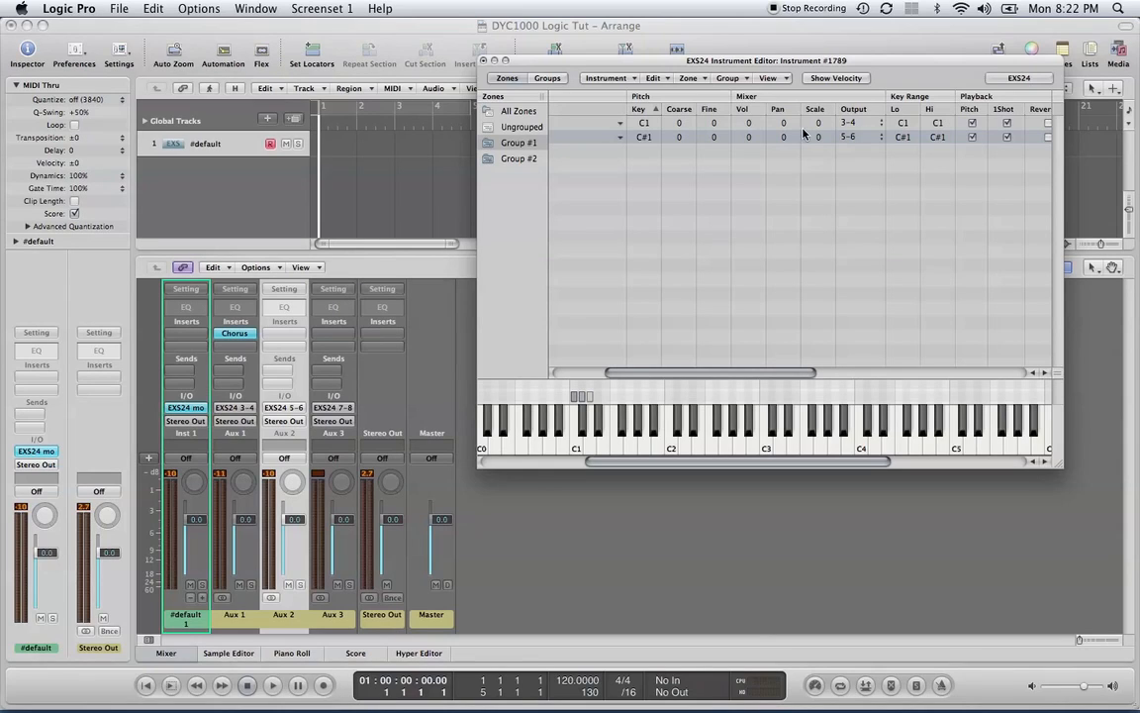
Step: Review the instrument editor's zone display options and the zones' group, velocity range, sample and loop columns
left_click(787, 79)
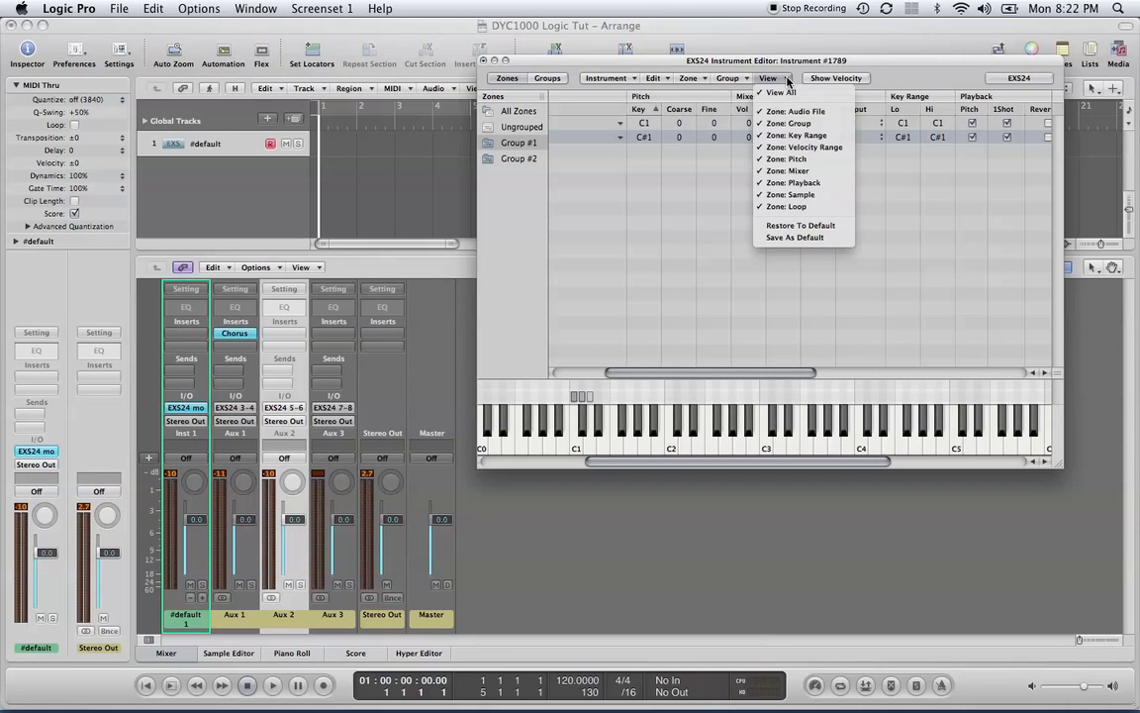
left_click(768, 374)
left_click_drag(776, 375, 979, 387)
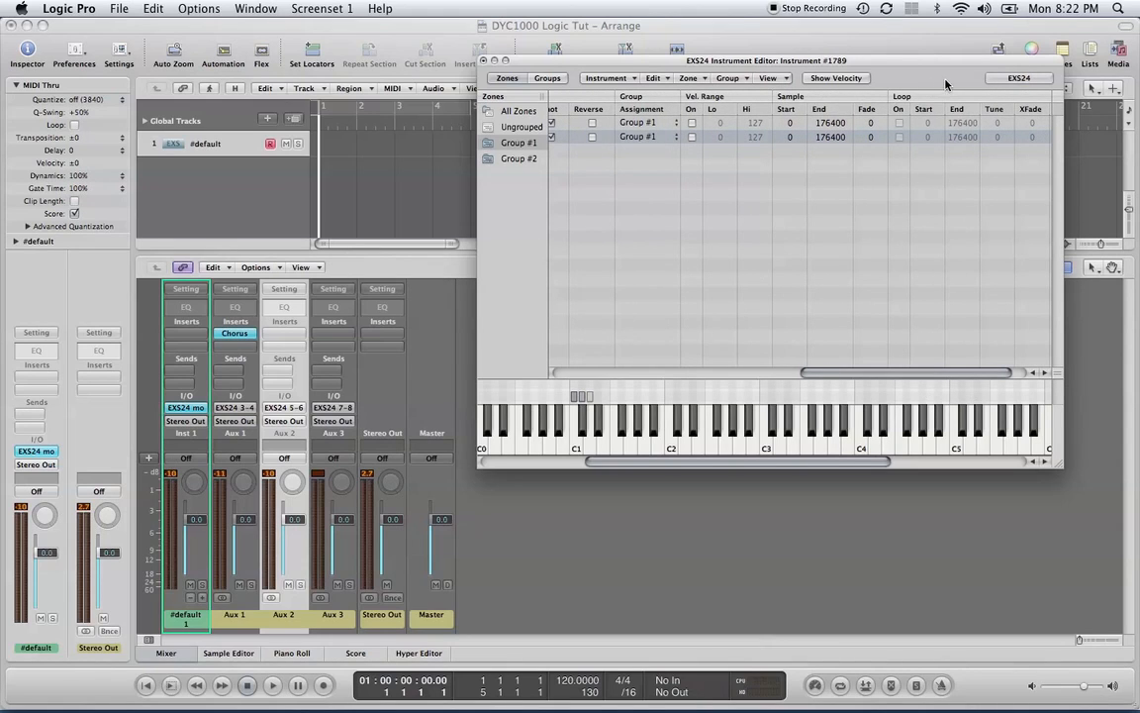
left_click(775, 78)
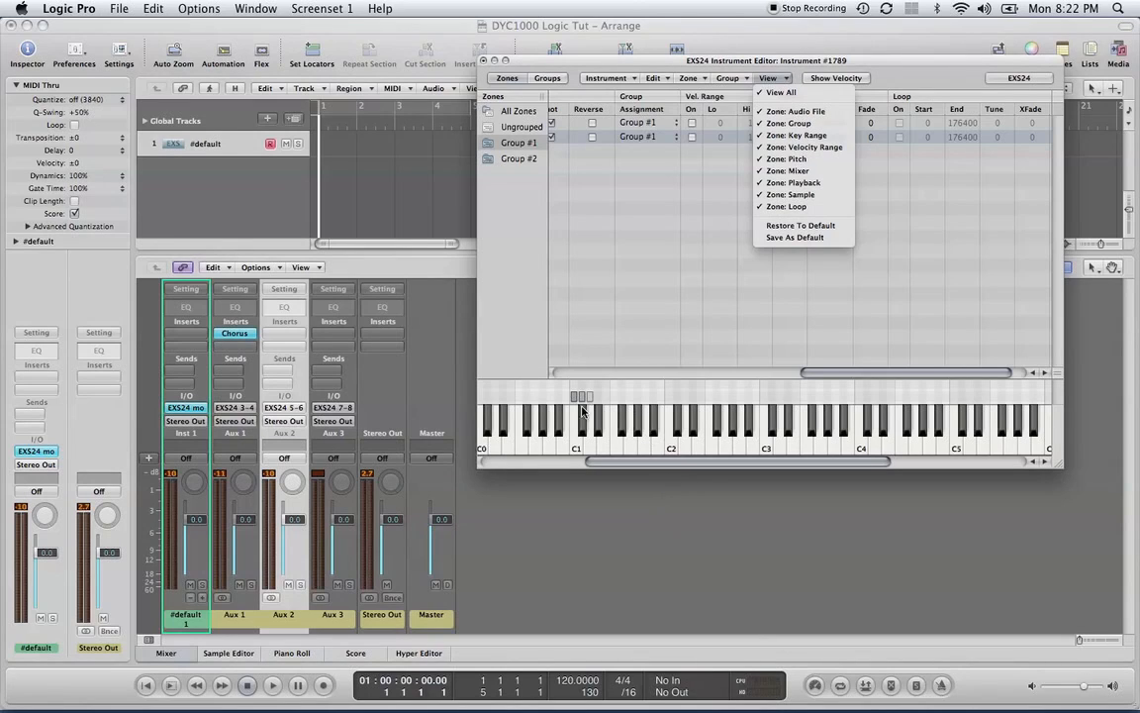
key("Escape")
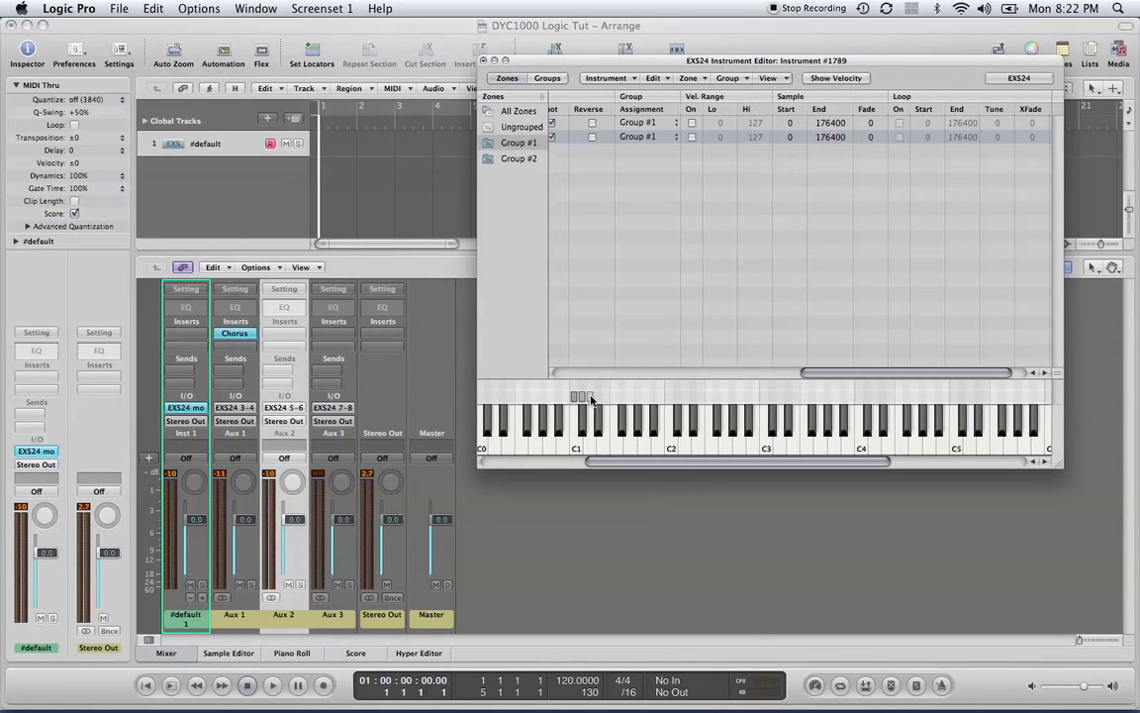
Step: Extend the looped Group #2 zone on D1 upward over several keys and play notes in its range
left_click(589, 397)
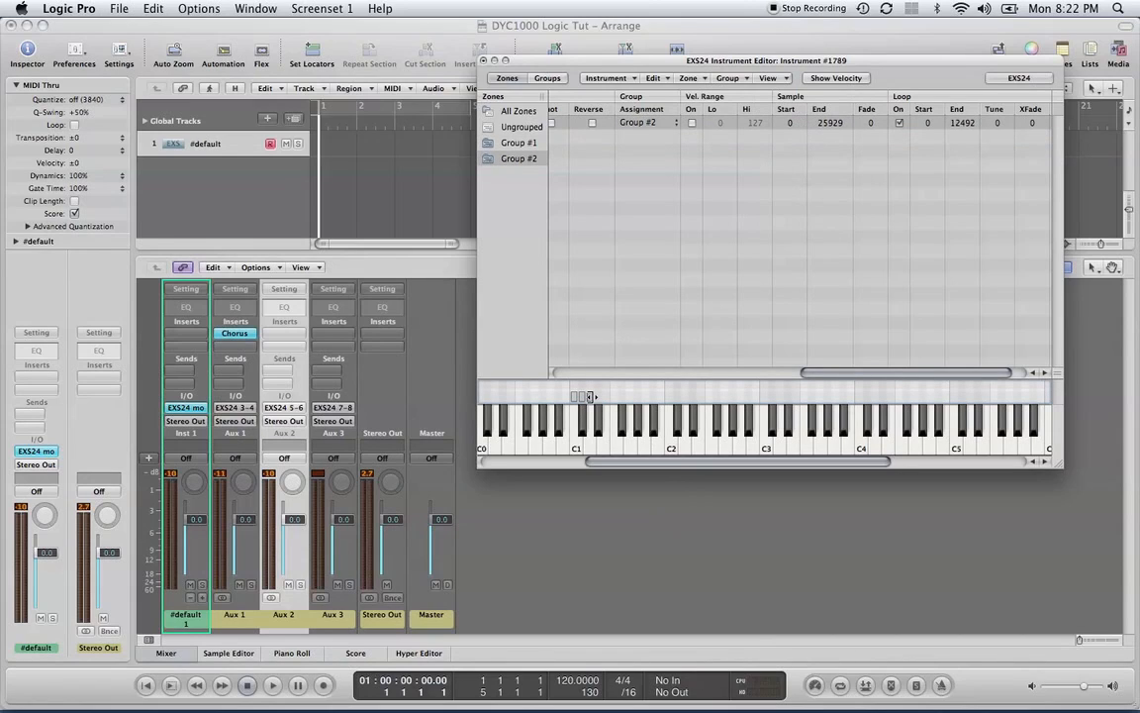
left_click_drag(589, 397, 623, 397)
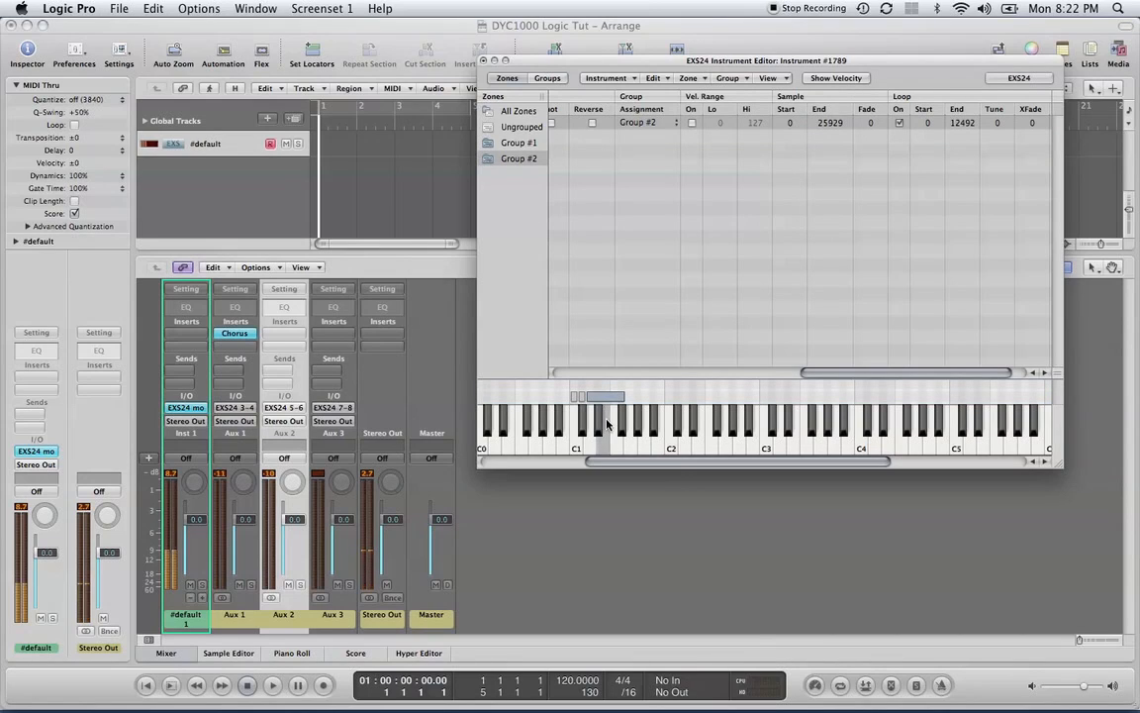
left_click(635, 421)
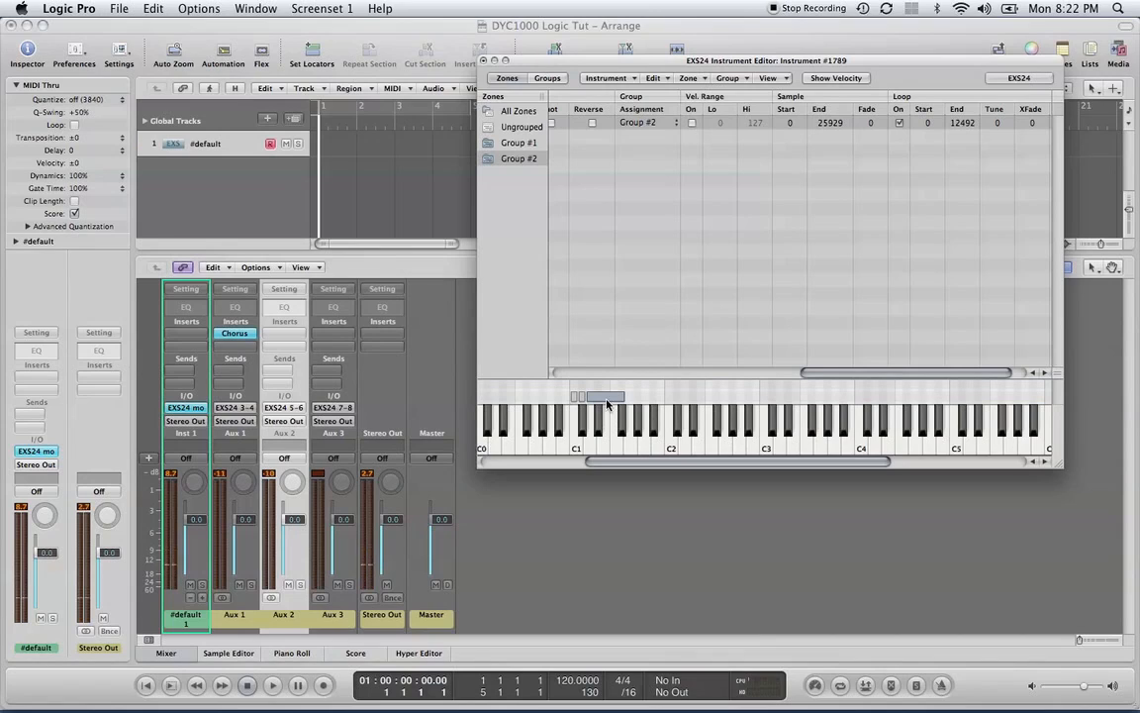
left_click(605, 418)
Step: Shift the stretched Group #2 zone up the keyboard and move it back to start at D1
left_click_drag(613, 398, 638, 398)
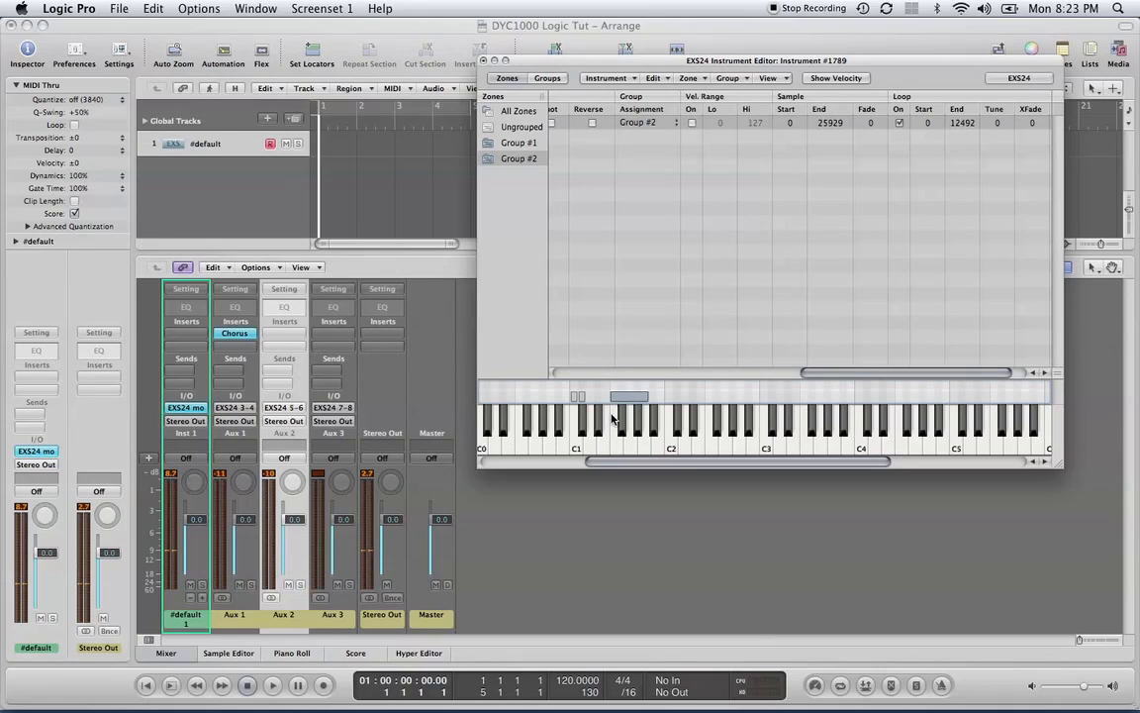
left_click(638, 399)
left_click_drag(637, 400, 616, 399)
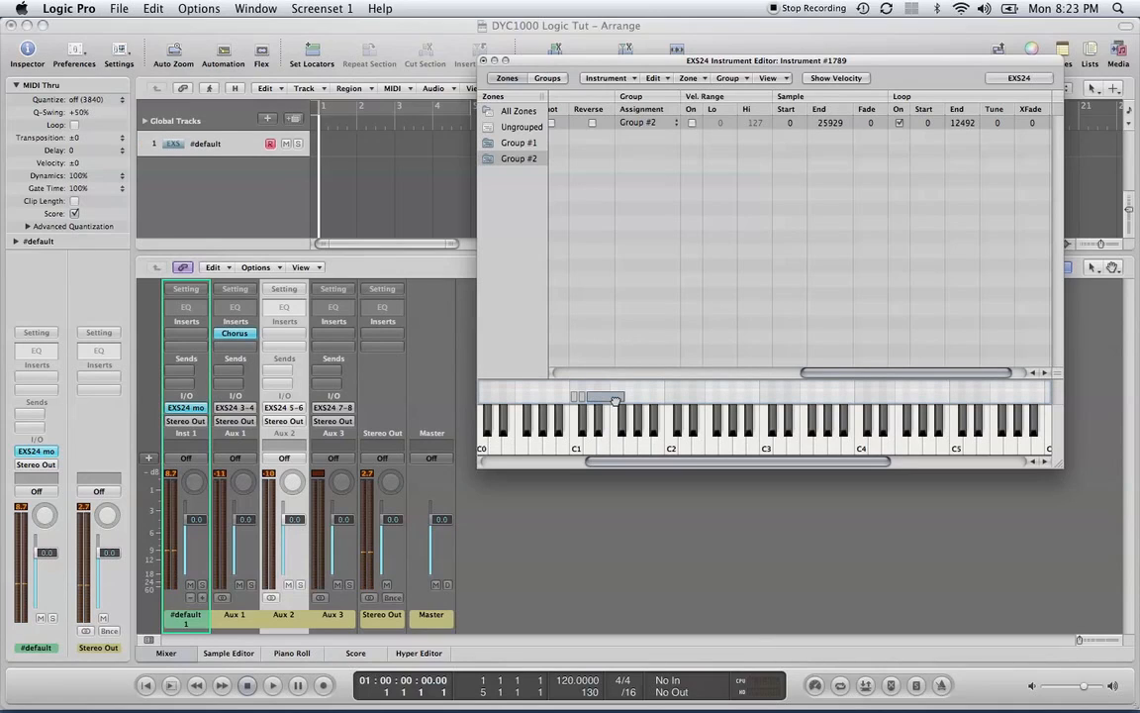
Step: Close the instrument editor without saving the changes and hide the mixer
left_click(483, 60)
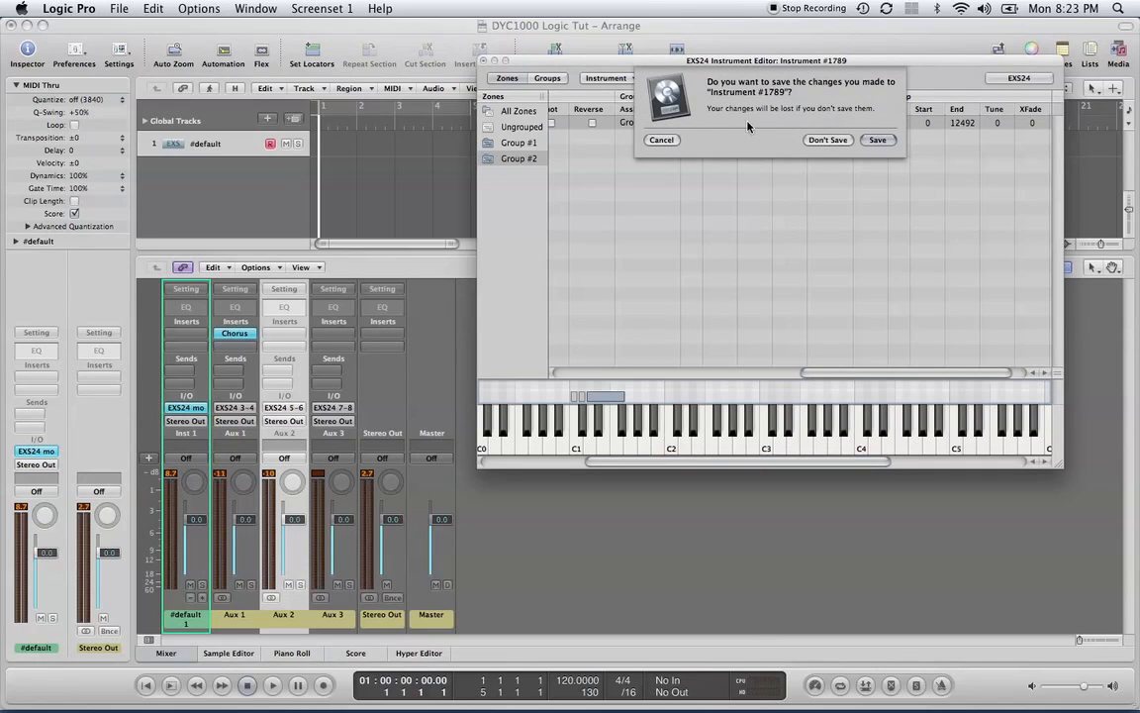
left_click(828, 140)
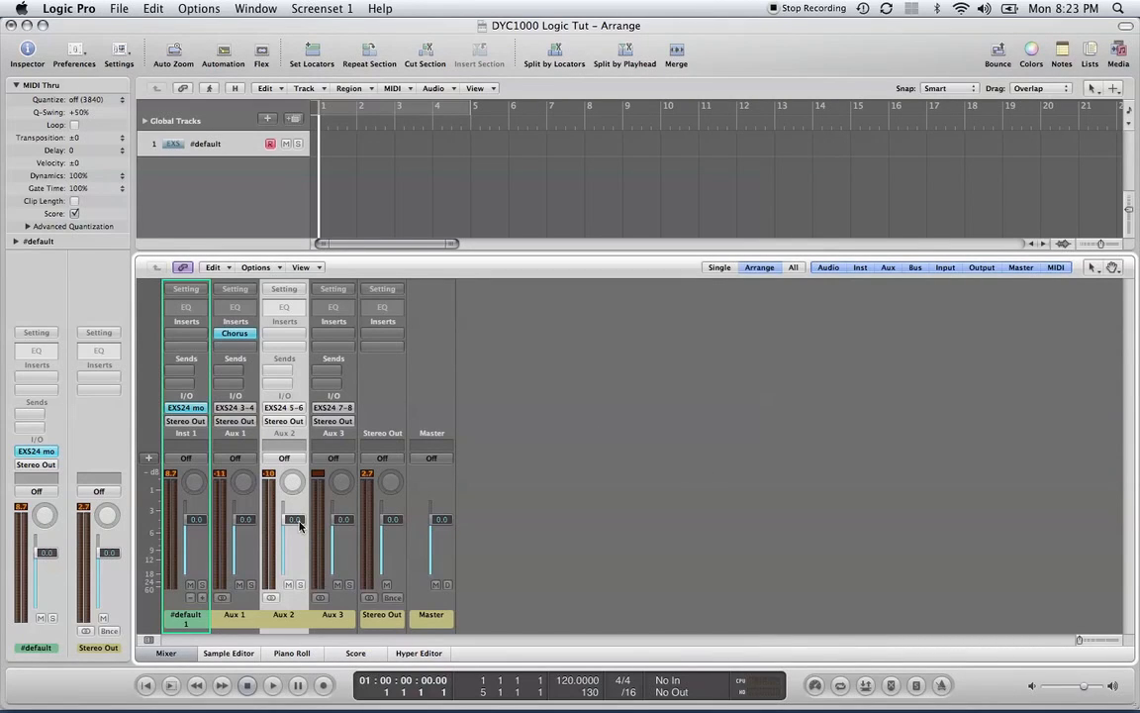
left_click(164, 654)
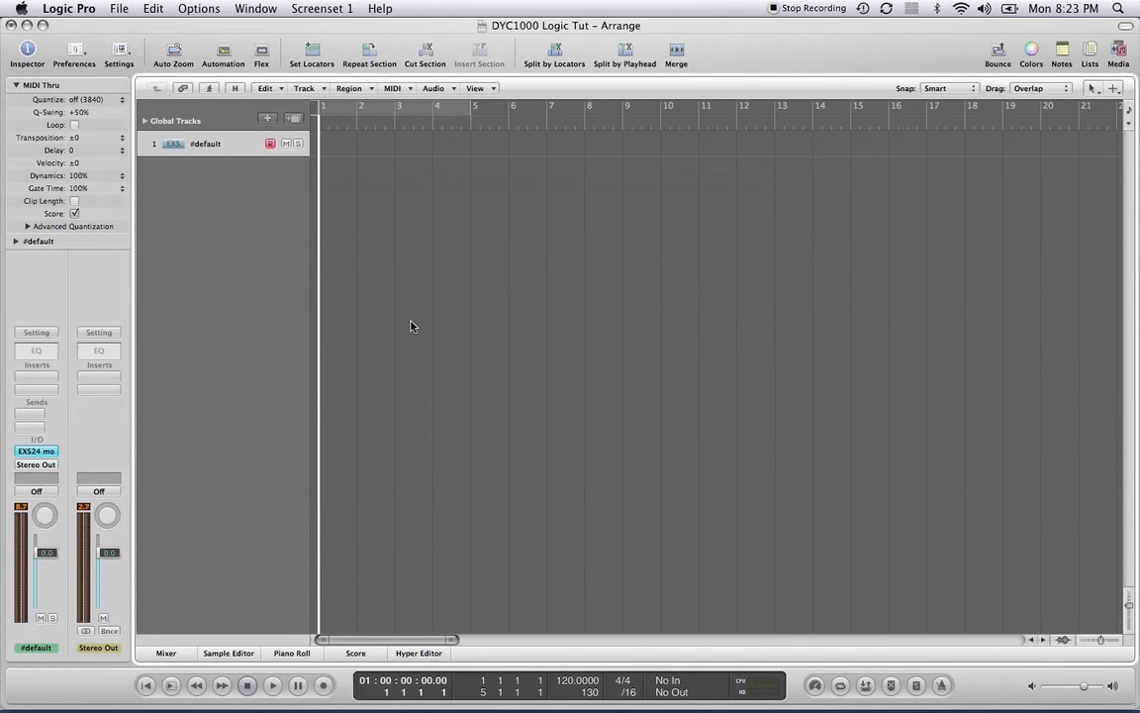